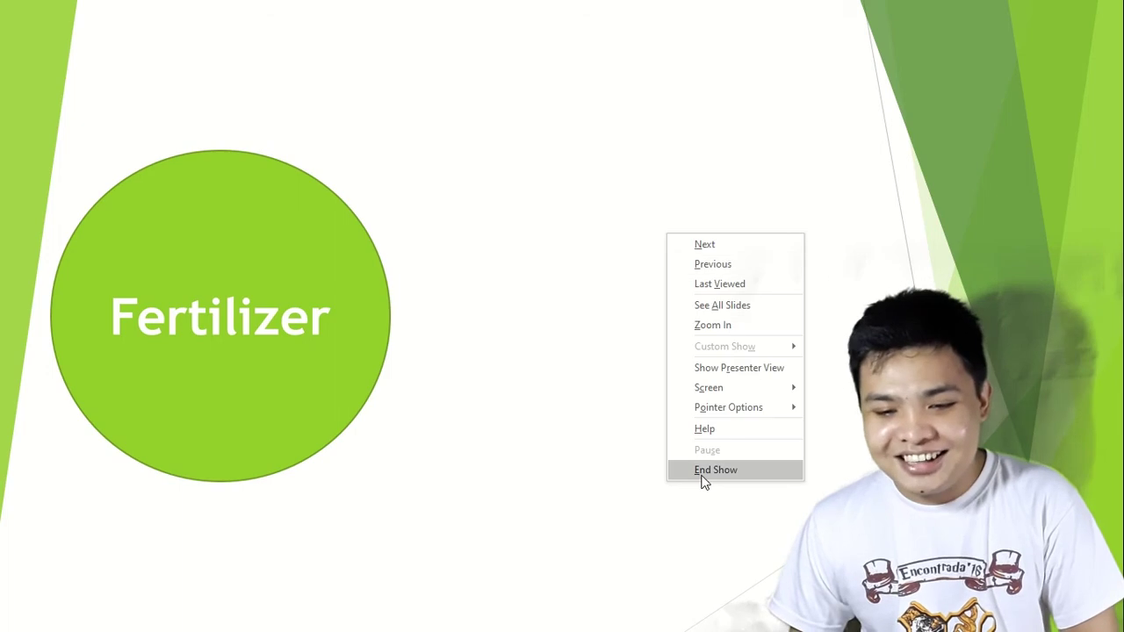
End the slide show and add a Blank-layout slide after slide 2.
{"action": "left_click", "coordinate": [452, 212]}
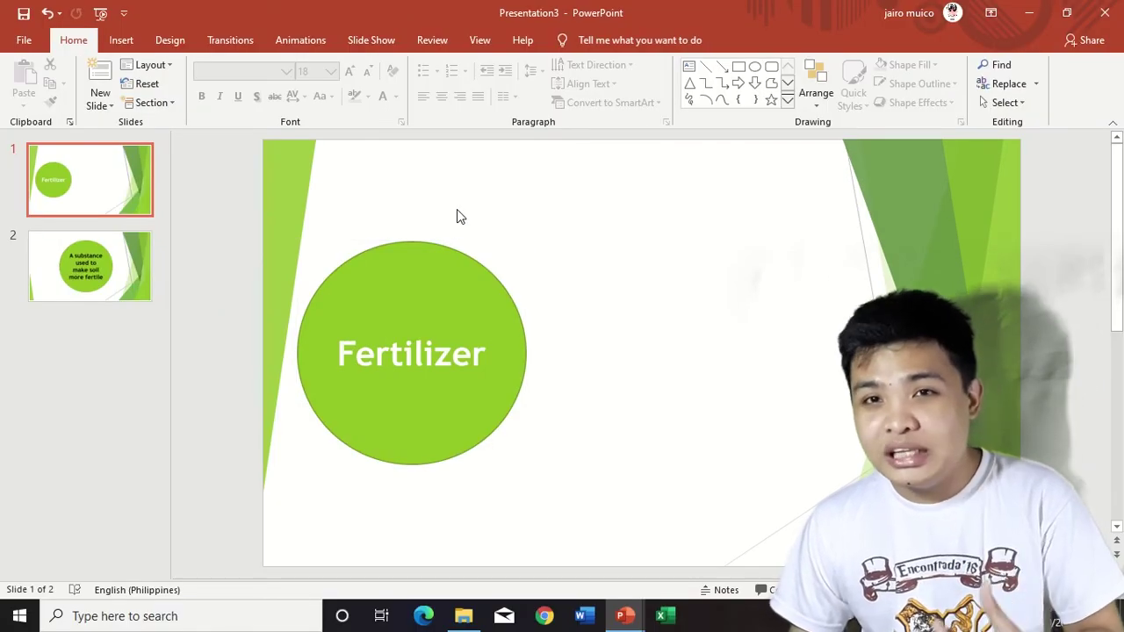
{"action": "left_click", "coordinate": [87, 266]}
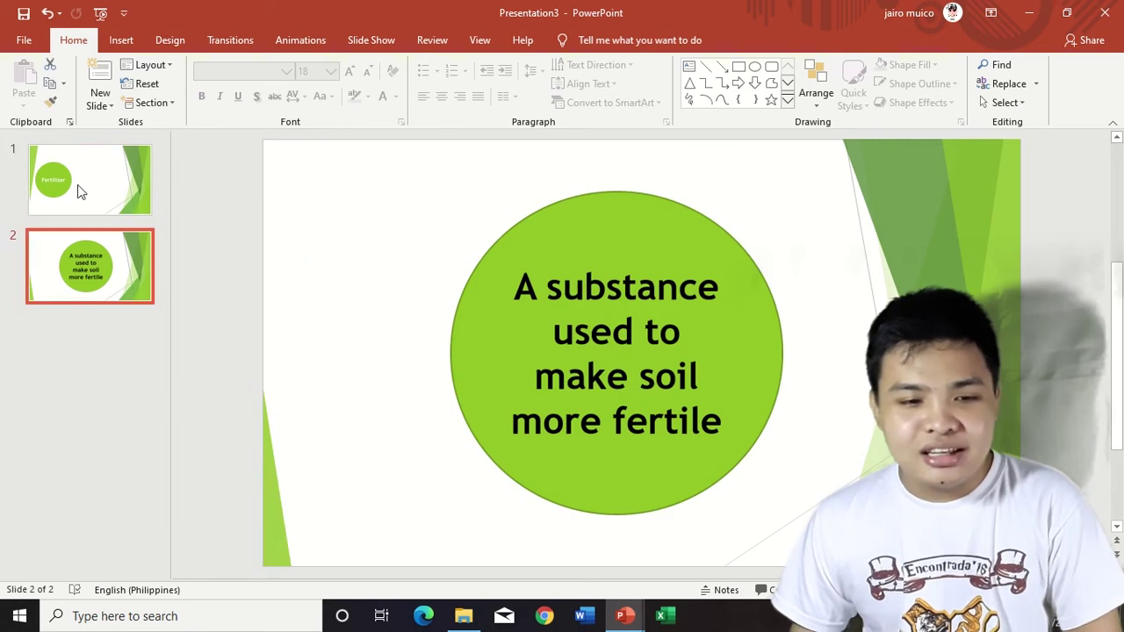
{"action": "left_click", "coordinate": [99, 101]}
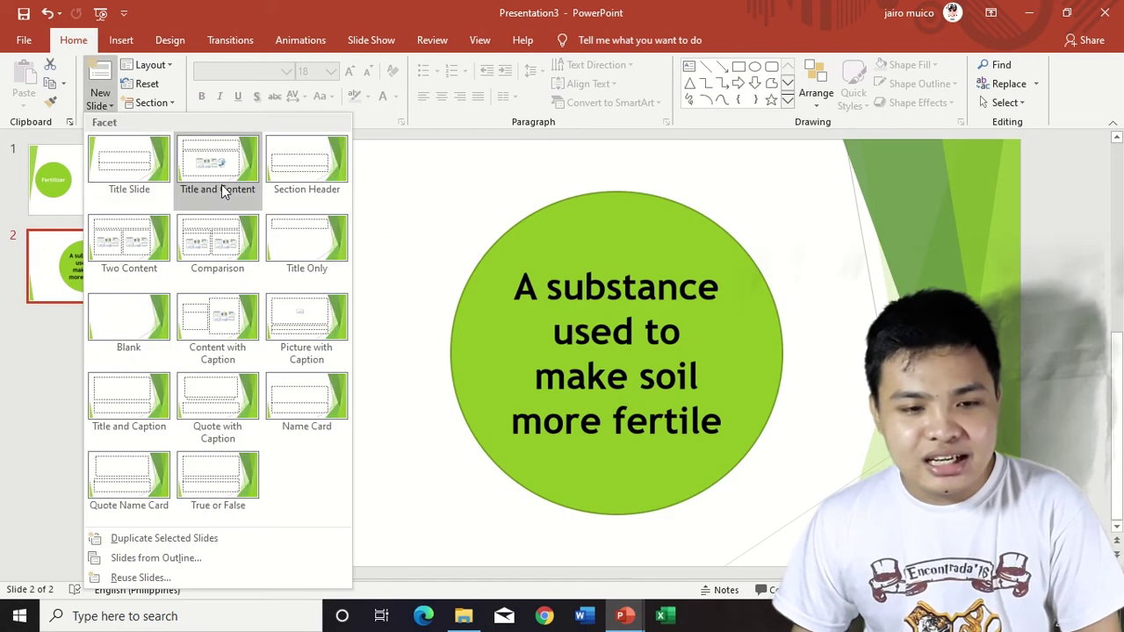
{"action": "left_click", "coordinate": [140, 318]}
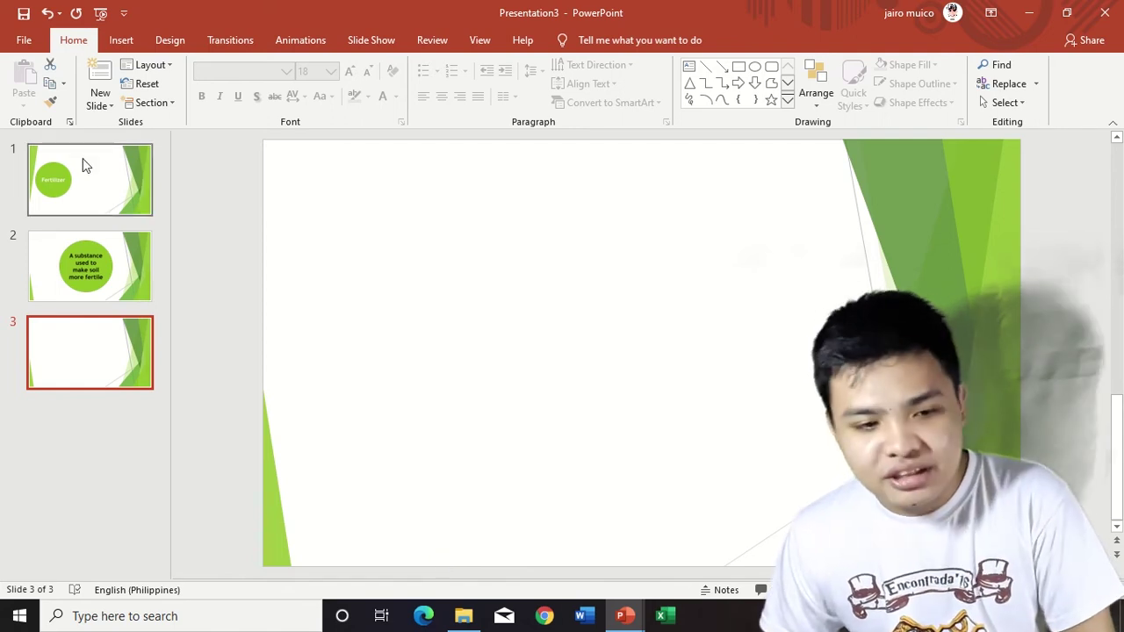
{"action": "left_click", "coordinate": [463, 615]}
Place Natural.png on slide 3, centred and enlarged to about 14.6 by 15 cm.
{"action": "left_click", "coordinate": [520, 255]}
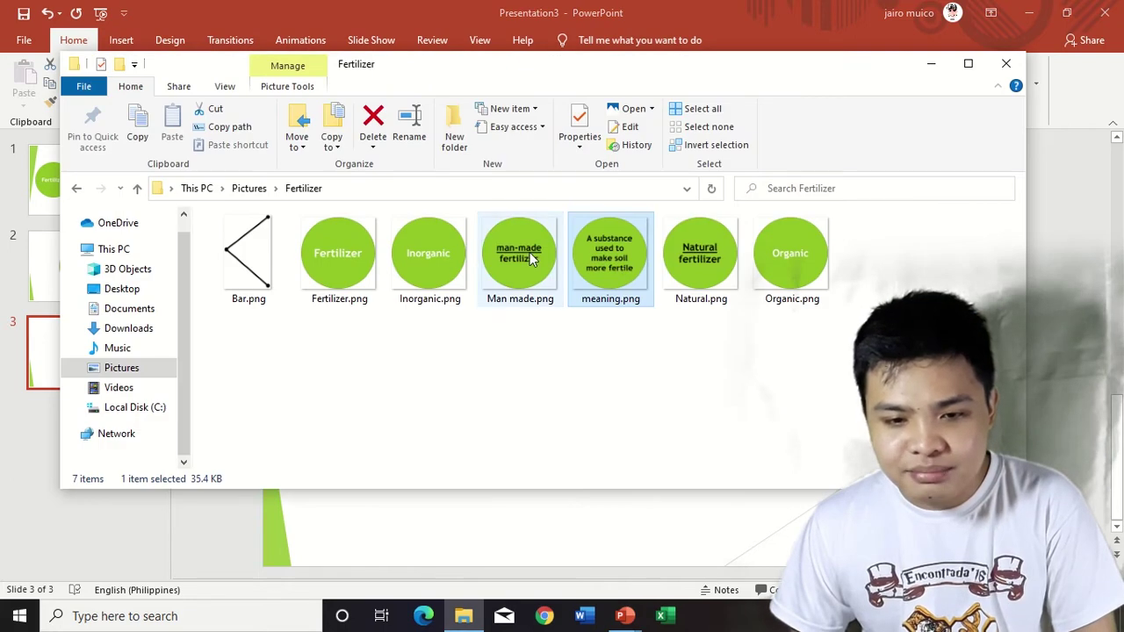
{"action": "left_click_drag", "start_coordinate": [689, 252], "coordinate": [613, 522]}
{"action": "mouse_move", "coordinate": [691, 351]}
{"action": "left_mouse_down"}
{"action": "mouse_move", "coordinate": [629, 352]}
{"action": "mouse_move", "coordinate": [672, 355]}
{"action": "left_mouse_up"}
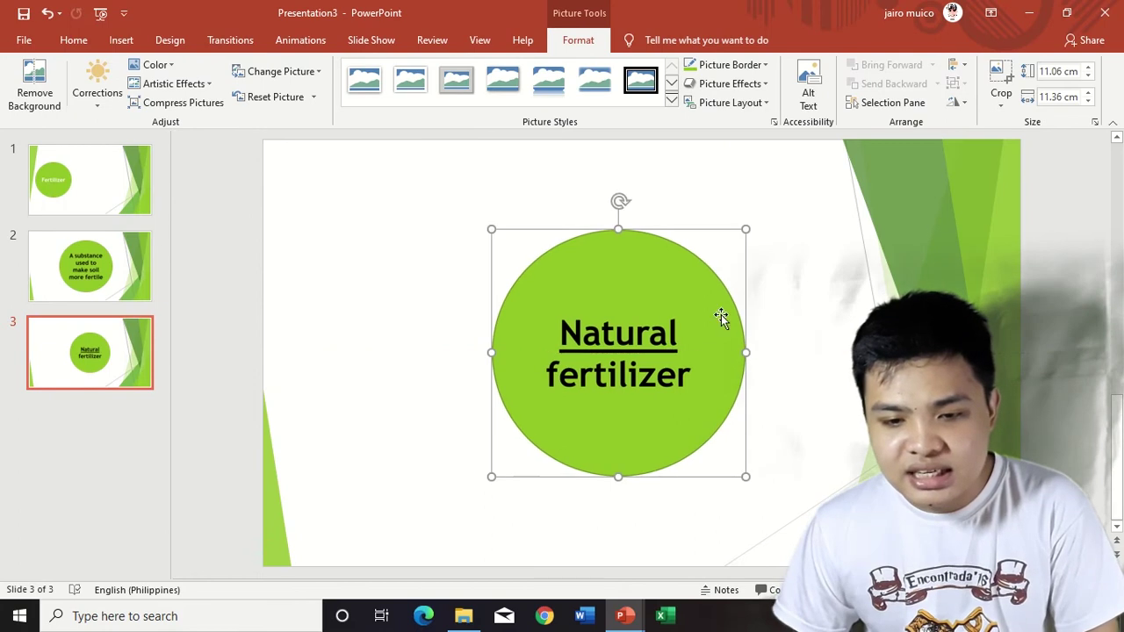
{"action": "left_click_drag", "start_coordinate": [748, 230], "coordinate": [825, 153]}
{"action": "left_click_drag", "start_coordinate": [691, 265], "coordinate": [672, 289]}
{"action": "left_click", "coordinate": [911, 268]}
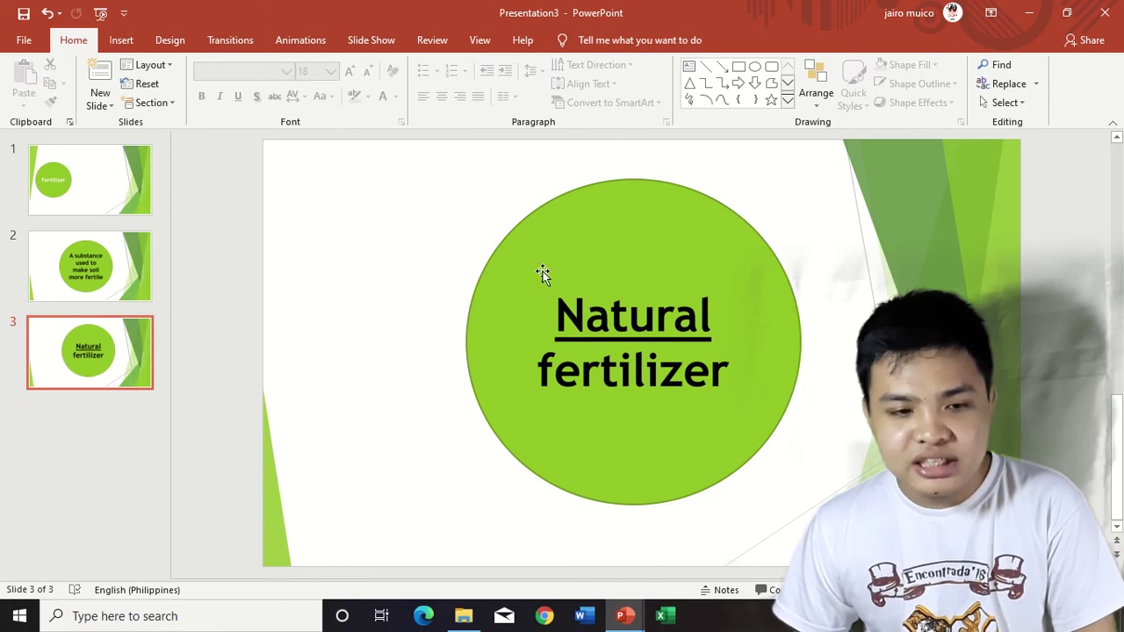
{"action": "left_click", "coordinate": [123, 160]}
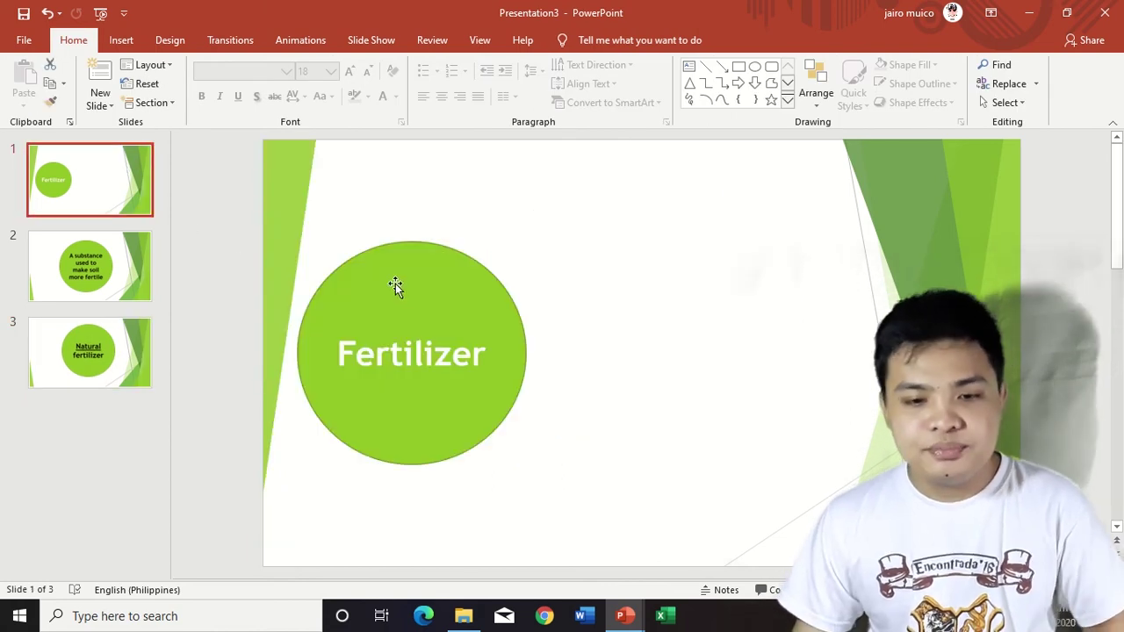
Insert a Slide Zoom linking to slide 3 on the title slide.
{"action": "mouse_move", "coordinate": [464, 616]}
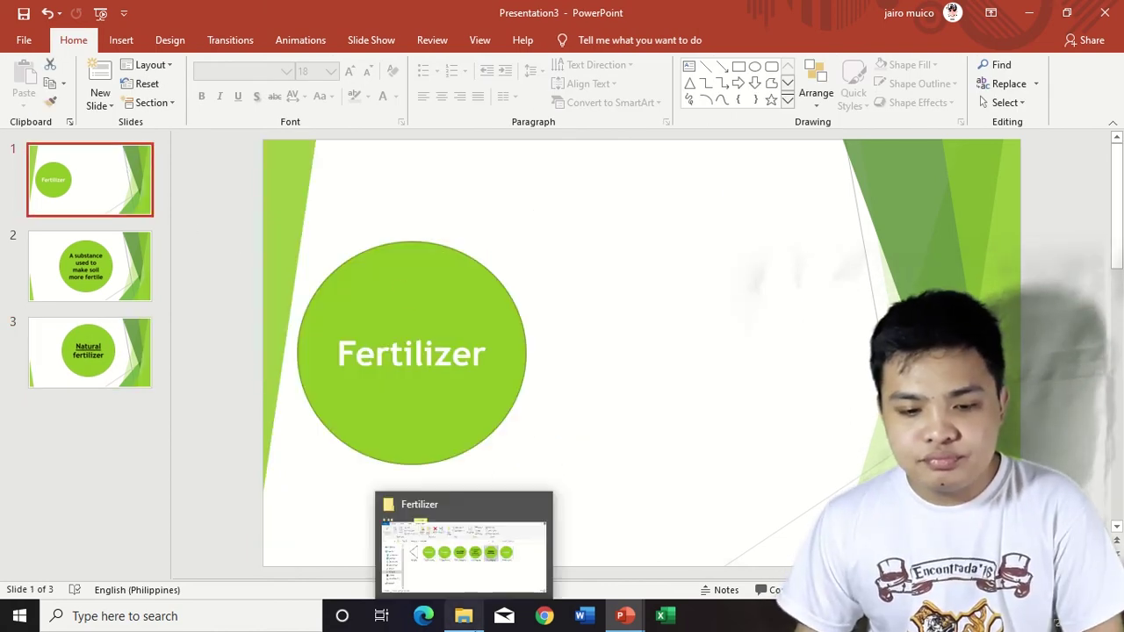
{"action": "left_click", "coordinate": [121, 39]}
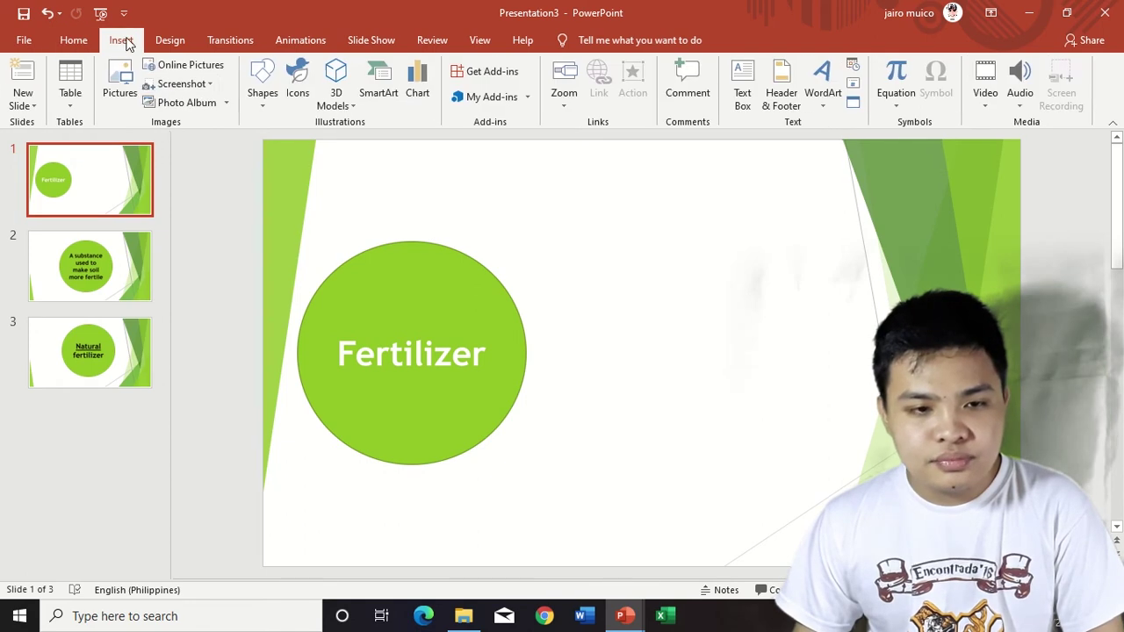
{"action": "left_click", "coordinate": [566, 104]}
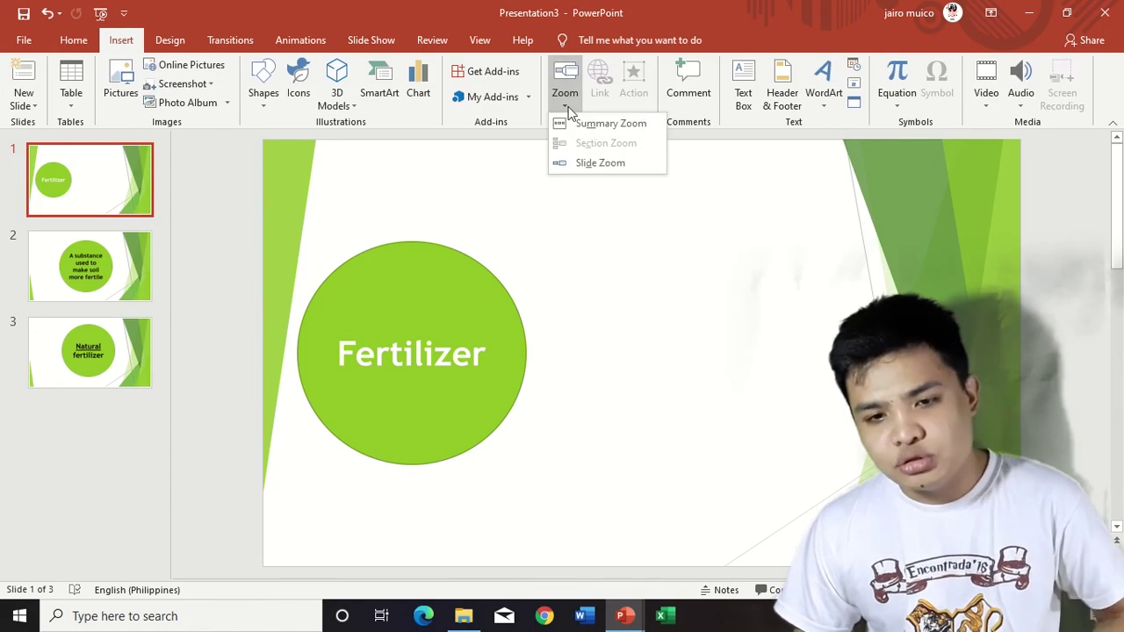
{"action": "left_click", "coordinate": [578, 165]}
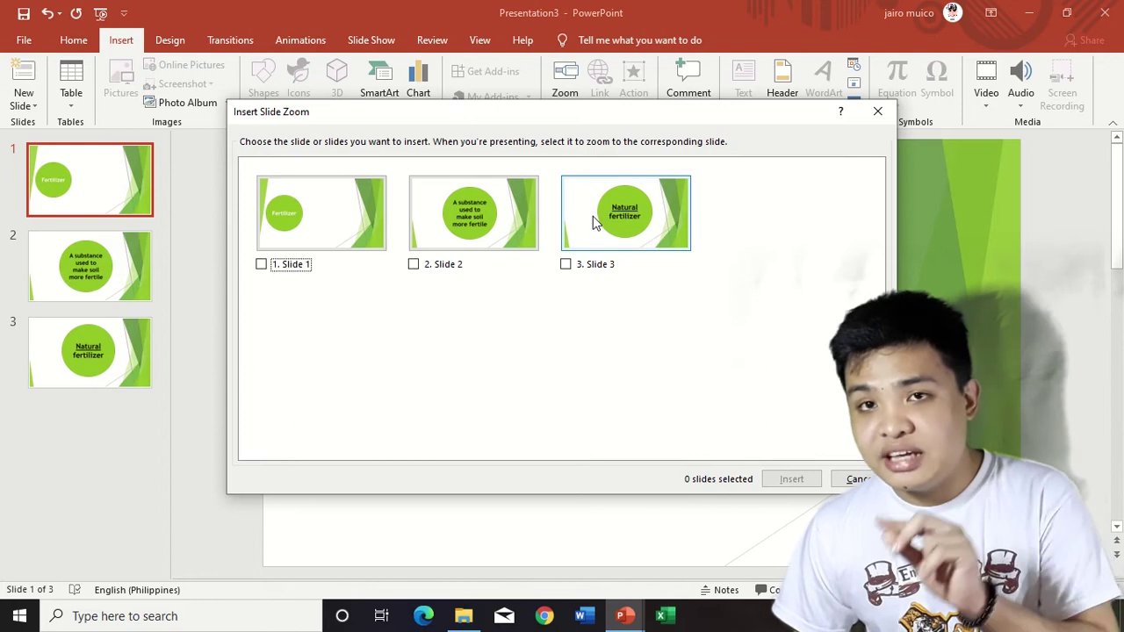
{"action": "left_click", "coordinate": [593, 223]}
{"action": "left_click", "coordinate": [793, 479]}
Move the slide 3 zoom to the upper right and enlarge it to about 6.98 by 12.4 cm.
{"action": "left_click_drag", "start_coordinate": [697, 359], "coordinate": [809, 284]}
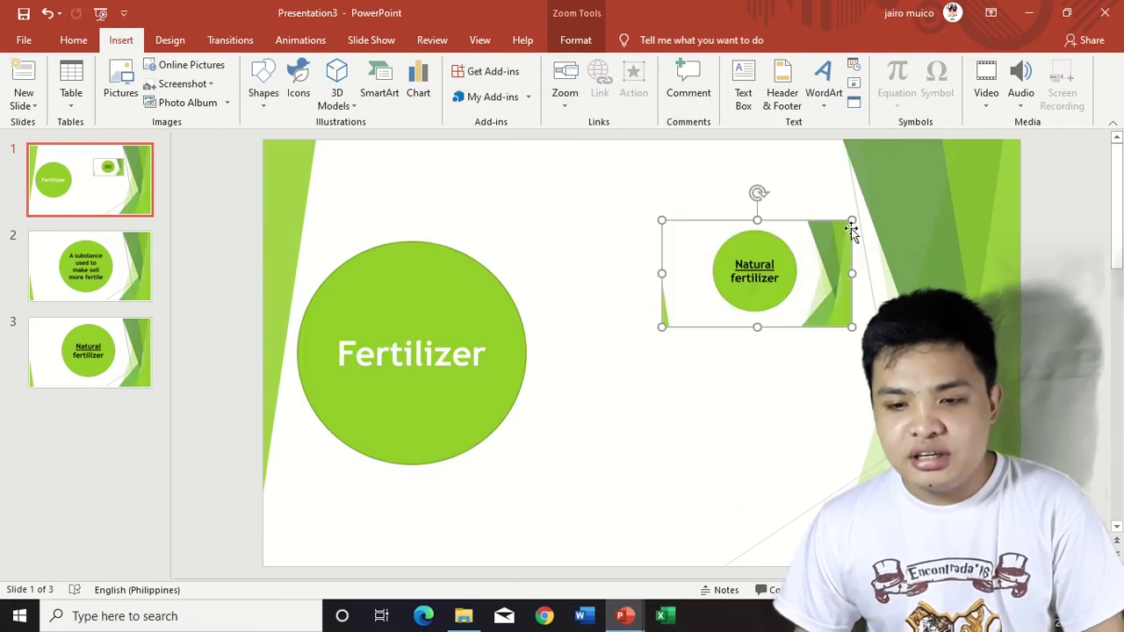
{"action": "left_click_drag", "start_coordinate": [851, 219], "coordinate": [795, 245]}
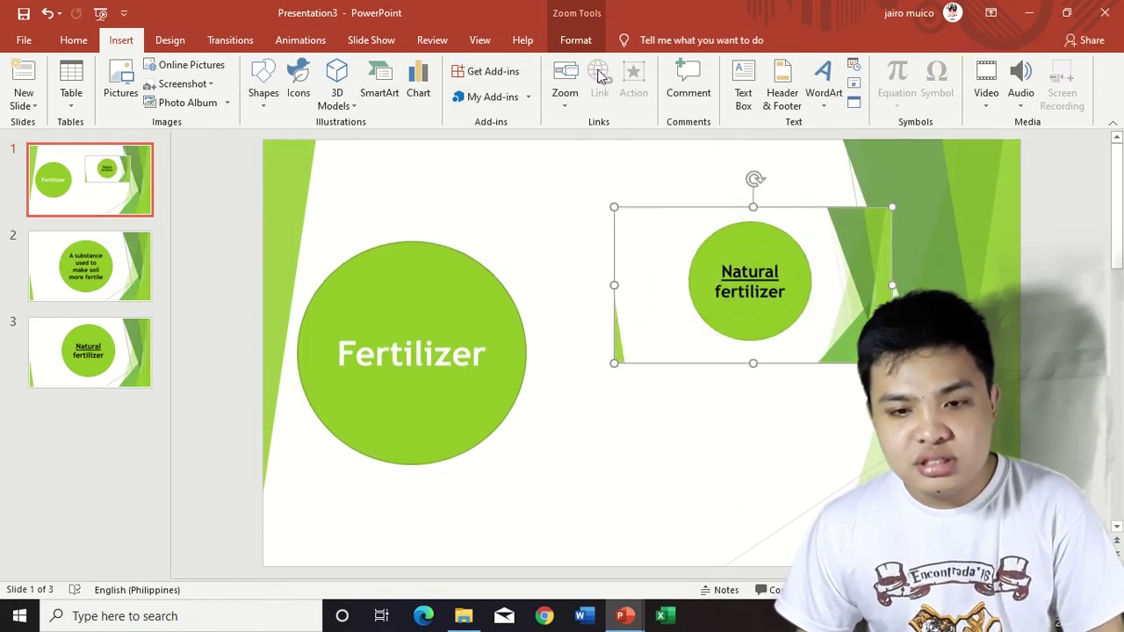
{"action": "left_click", "coordinate": [576, 40]}
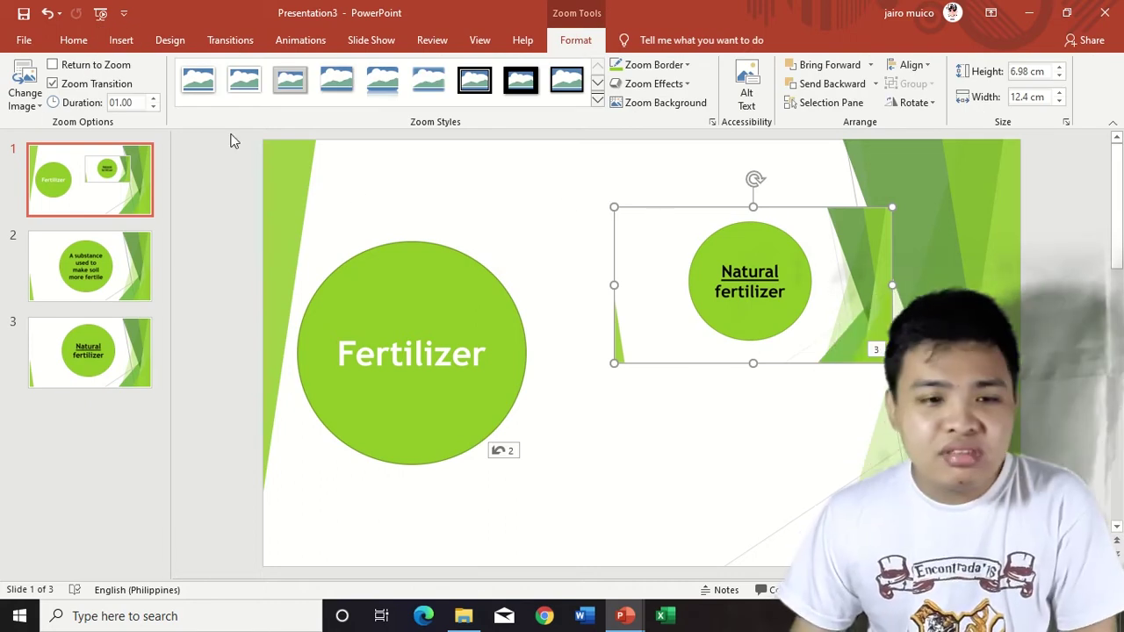
Replace the slide 3 zoom's image with Organic.png.
{"action": "left_click", "coordinate": [35, 101]}
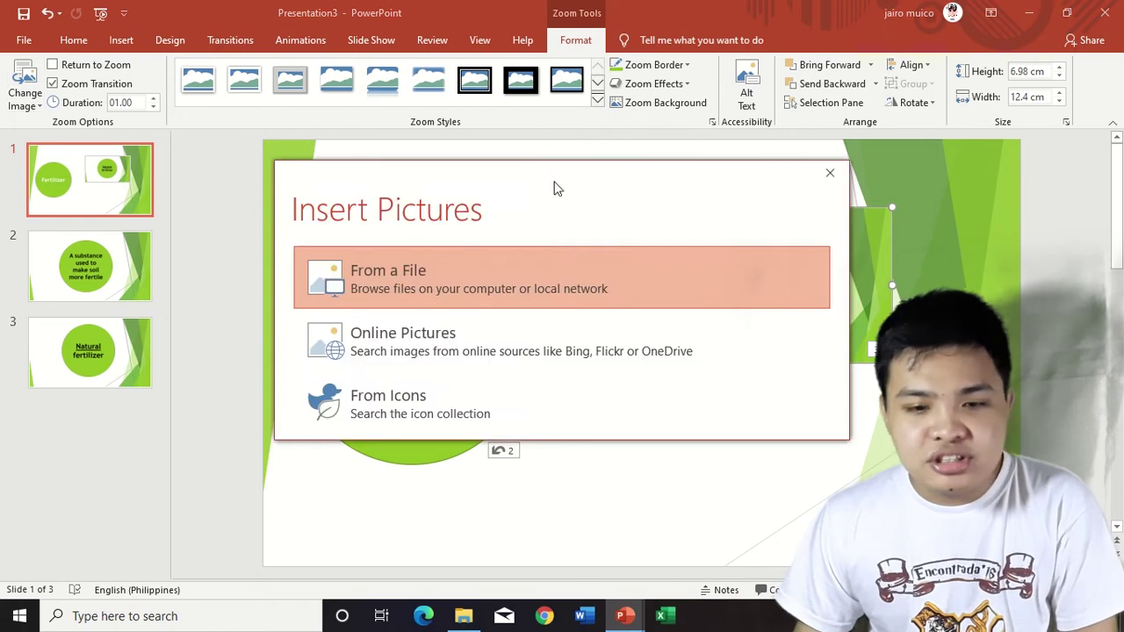
{"action": "left_click", "coordinate": [487, 278]}
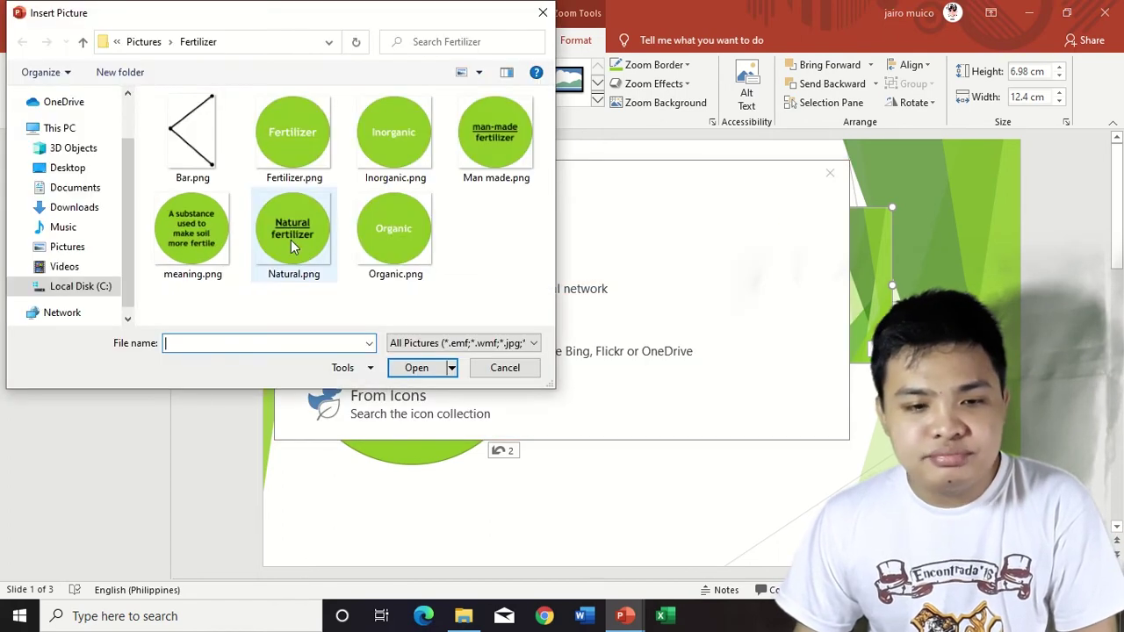
{"action": "double_click", "coordinate": [404, 244]}
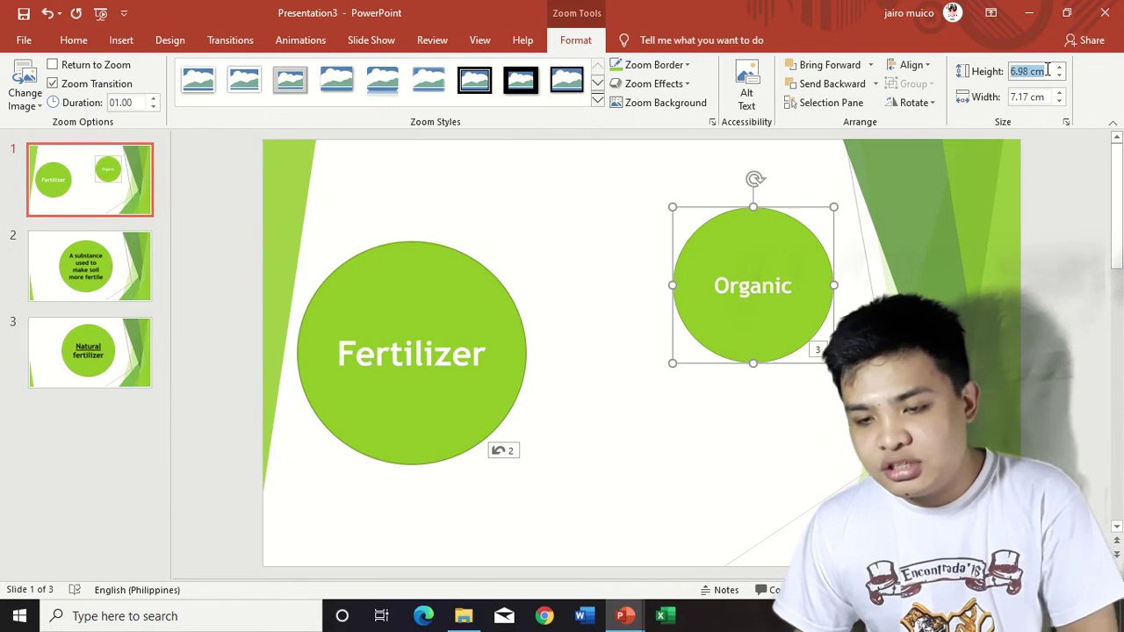
Set the Organic zoom to 9 cm tall and position it at the slide's upper right.
{"action": "type", "text": "9"}
{"action": "key", "text": "Return"}
{"action": "left_click_drag", "start_coordinate": [795, 274], "coordinate": [762, 225]}
{"action": "left_click", "coordinate": [907, 248]}
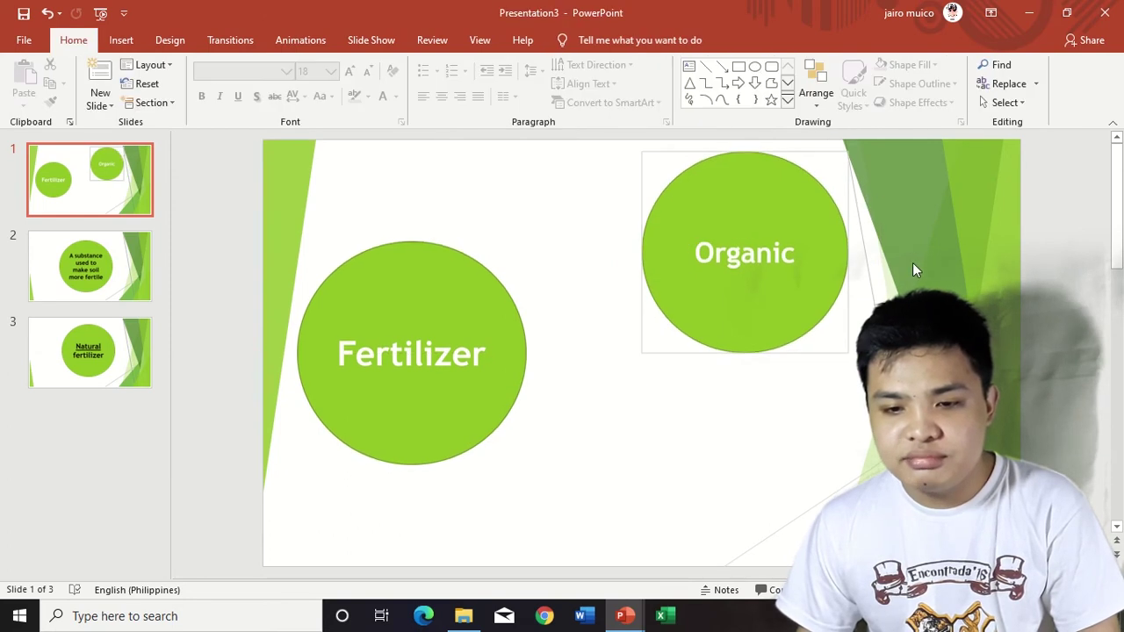
{"action": "left_click", "coordinate": [681, 225]}
{"action": "left_click", "coordinate": [936, 237]}
{"action": "left_click", "coordinate": [748, 257]}
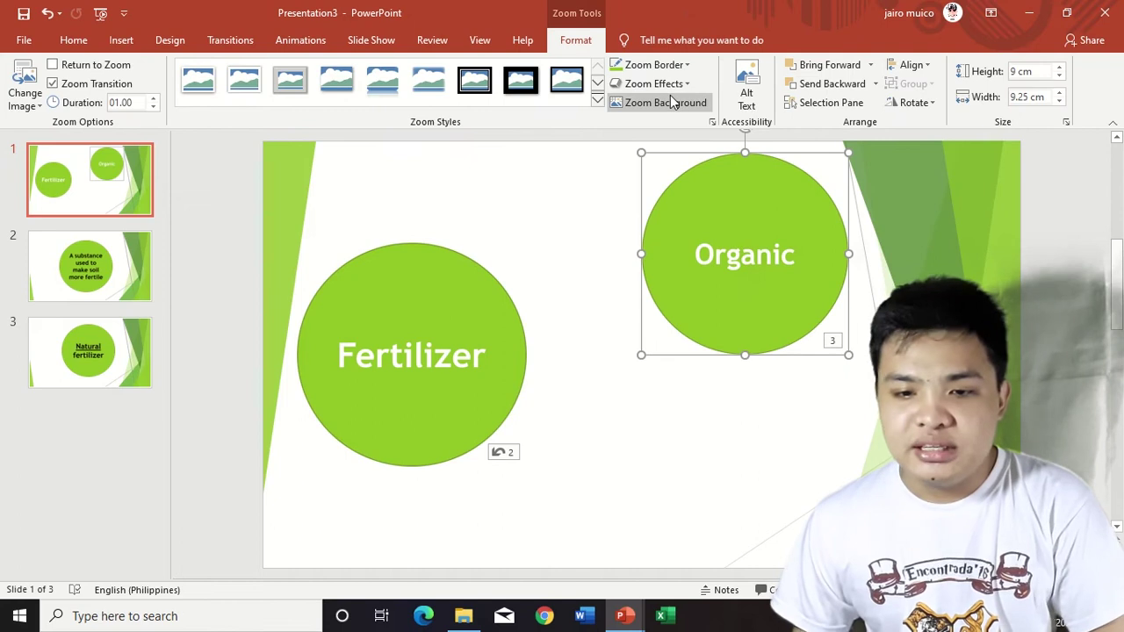
{"action": "left_click", "coordinate": [970, 212]}
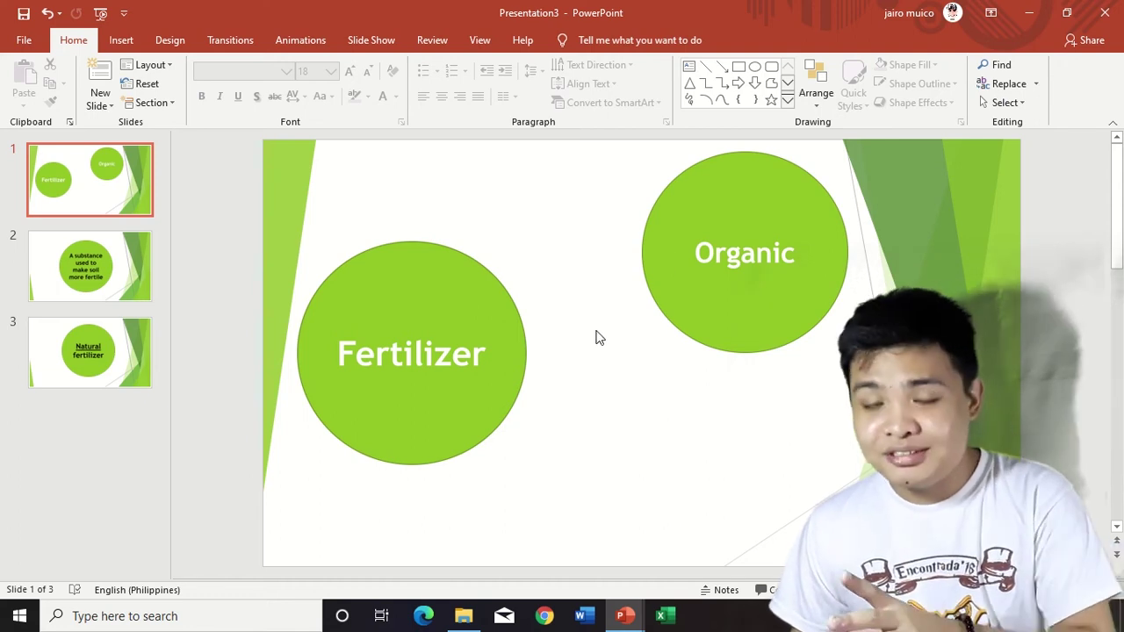
Place the Bar.png branching lines beside the Fertilizer circle on slide 1.
{"action": "mouse_move", "coordinate": [463, 616]}
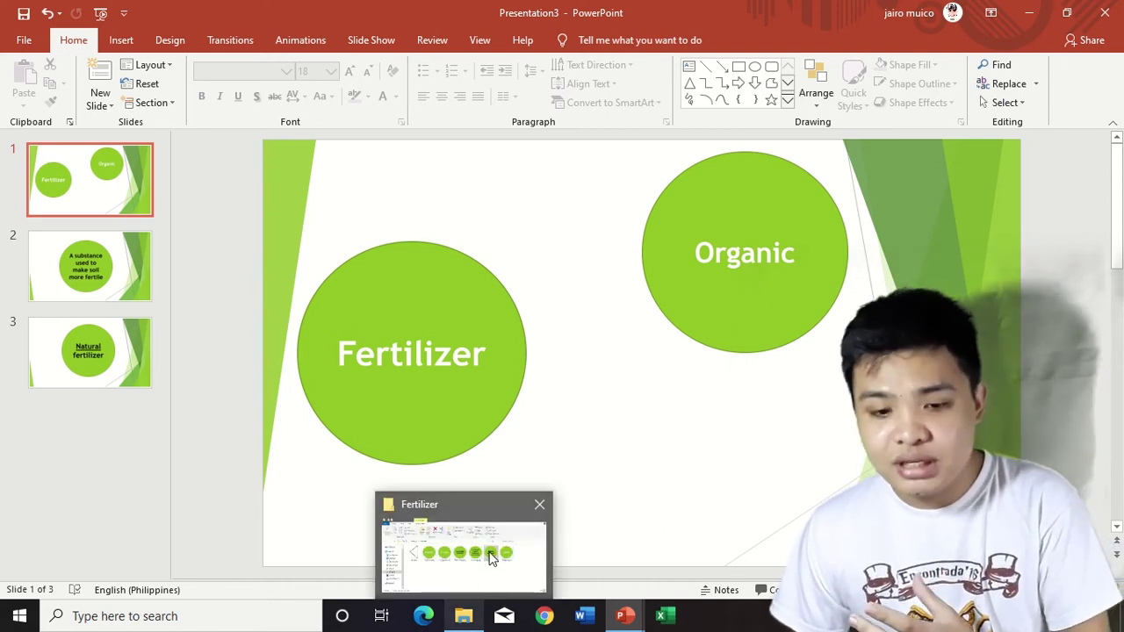
{"action": "left_click", "coordinate": [487, 551]}
{"action": "left_click", "coordinate": [263, 246]}
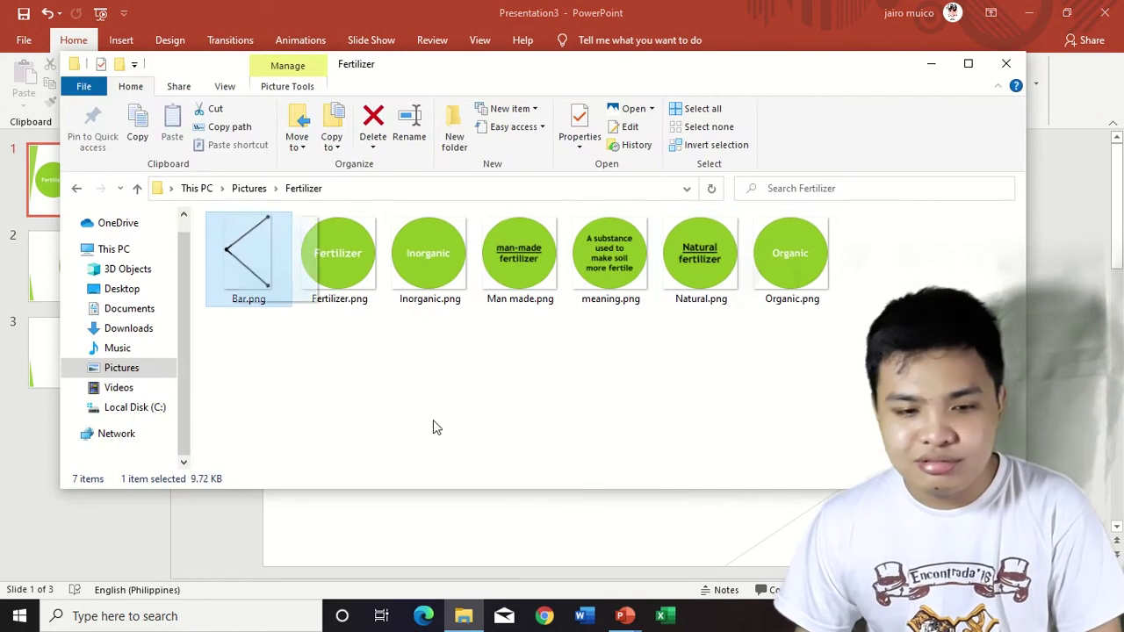
{"action": "left_click_drag", "start_coordinate": [633, 514], "coordinate": [648, 340]}
Shift the Organic circle right so it meets the upper branch line.
{"action": "mouse_move", "coordinate": [753, 242]}
{"action": "left_mouse_down"}
{"action": "mouse_move", "coordinate": [798, 241]}
{"action": "mouse_move", "coordinate": [765, 237]}
{"action": "mouse_move", "coordinate": [781, 238]}
{"action": "left_mouse_up"}
{"action": "left_click", "coordinate": [953, 252]}
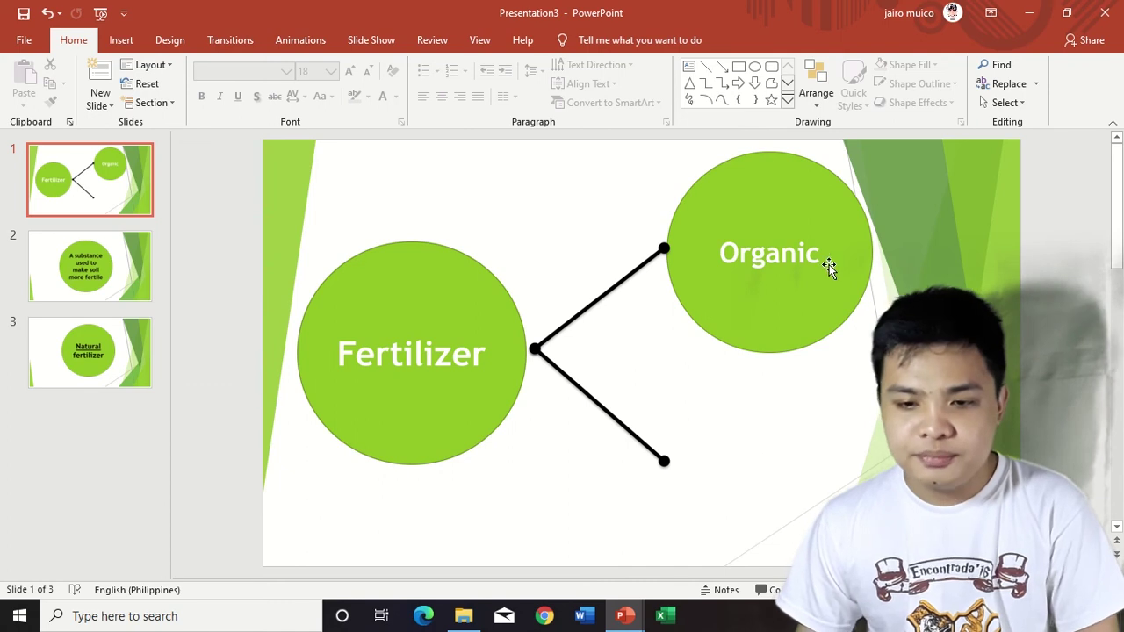
{"action": "left_click", "coordinate": [865, 259]}
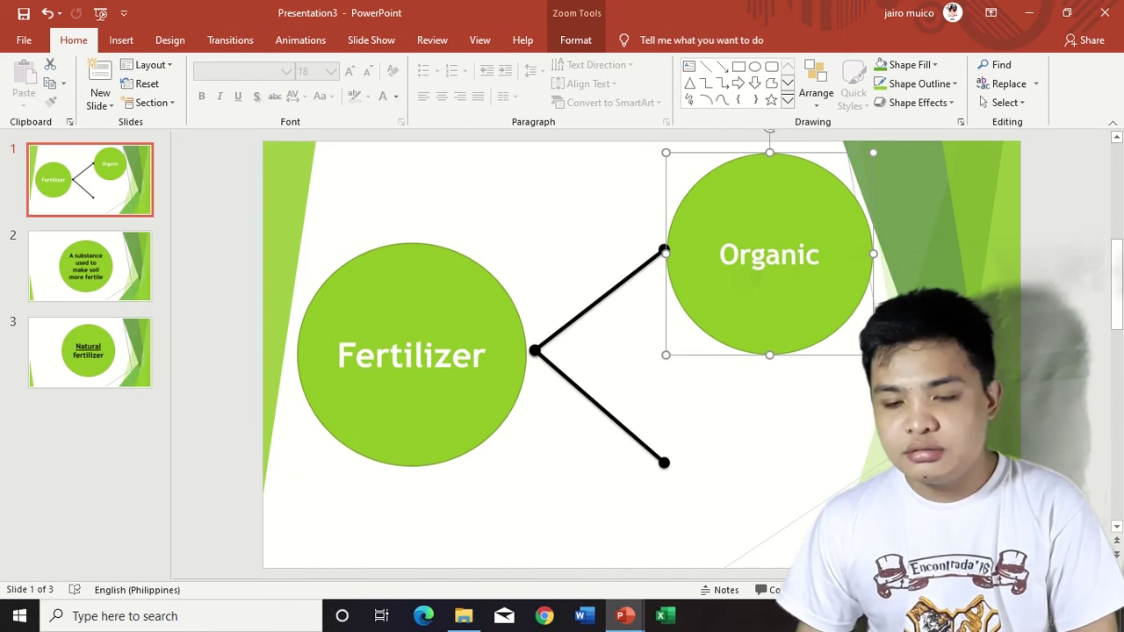
Run the slide show to test that Organic zooms into the Natural fertilizer slide.
{"action": "key", "text": "F5"}
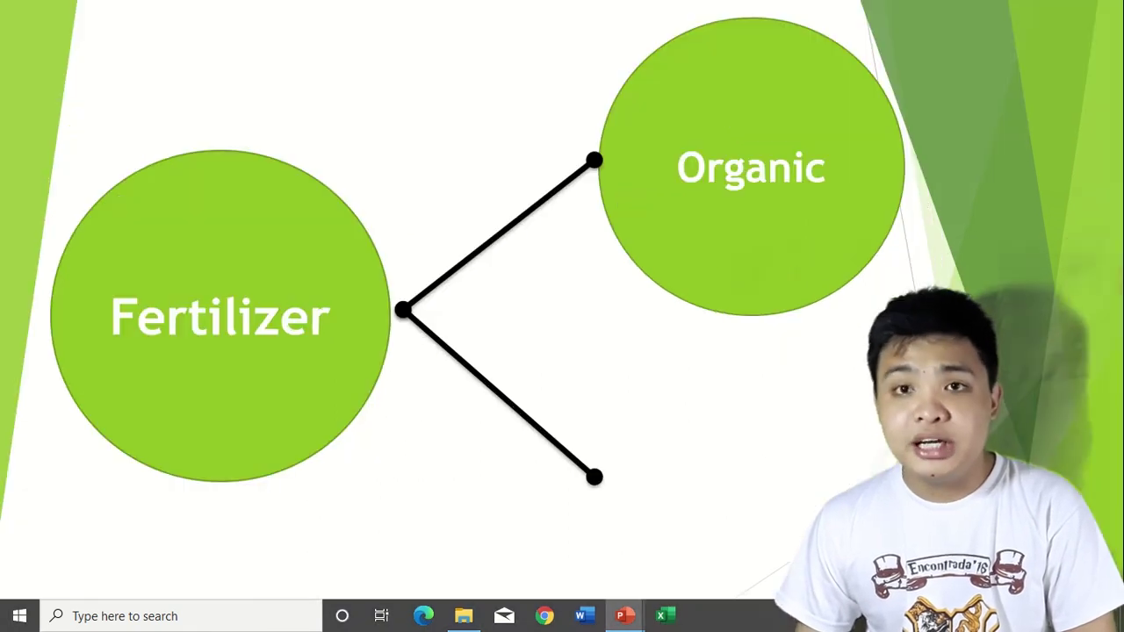
{"action": "left_click", "coordinate": [736, 165]}
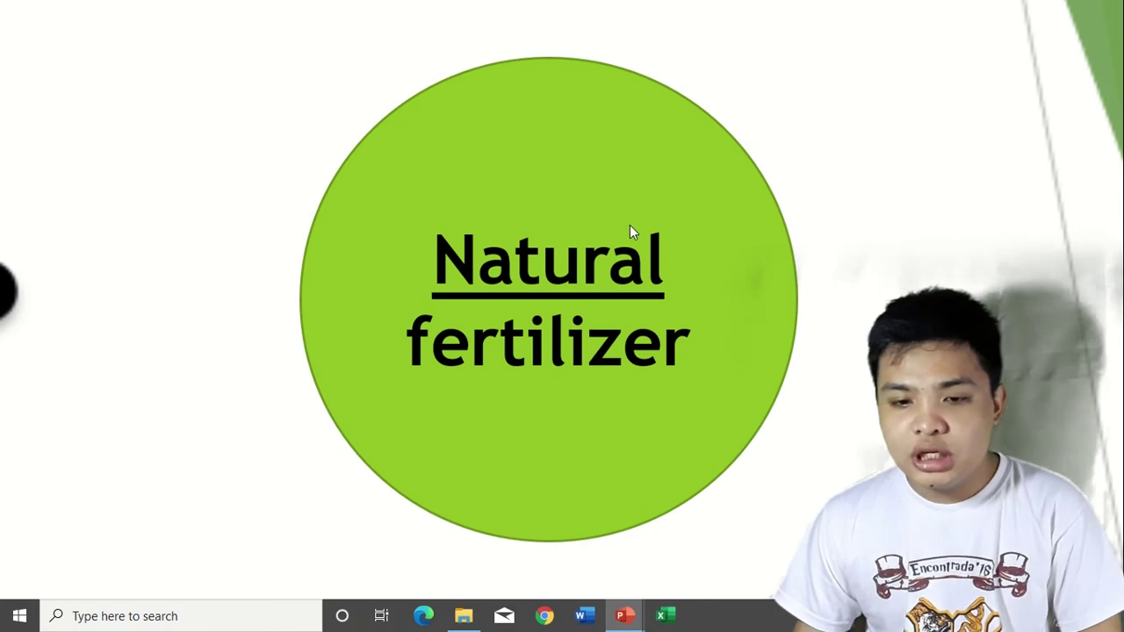
{"action": "left_click", "coordinate": [633, 230]}
{"action": "right_click", "coordinate": [631, 226]}
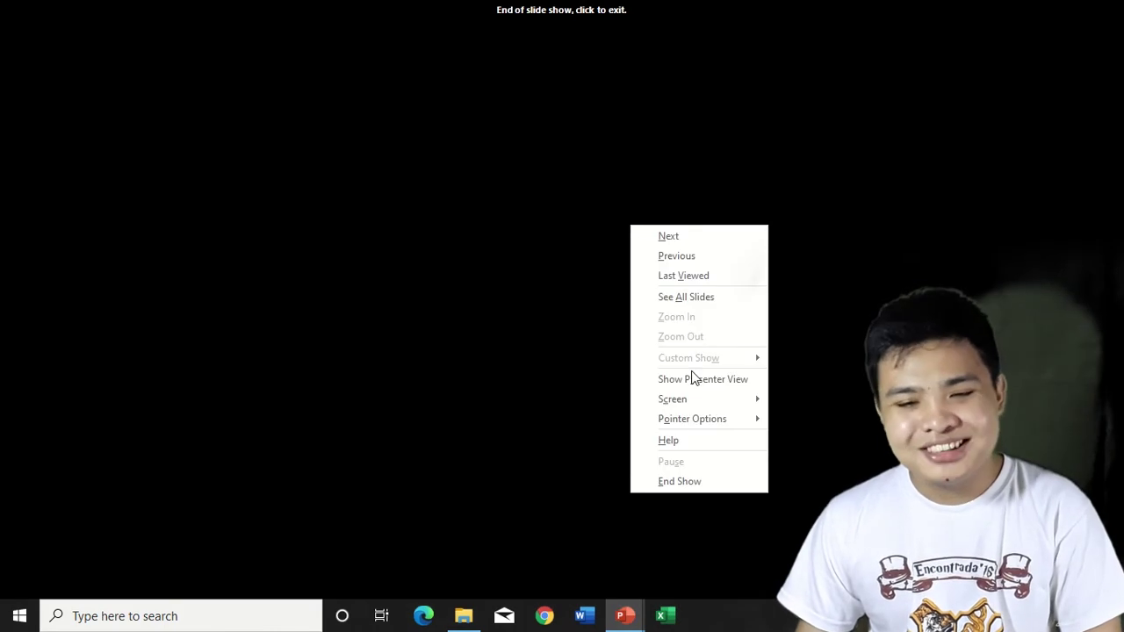
{"action": "left_click", "coordinate": [696, 481]}
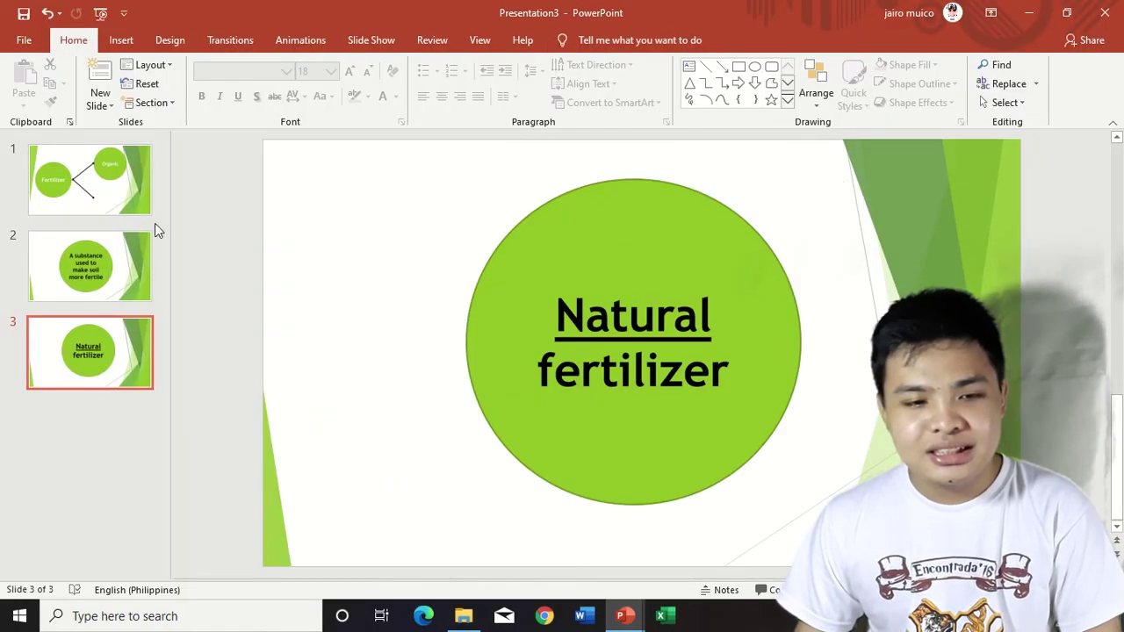
Turn on Return to Zoom for Organic, retest the zoom-out, then begin a slide after slide 3.
{"action": "left_click", "coordinate": [139, 201]}
{"action": "left_click", "coordinate": [752, 246]}
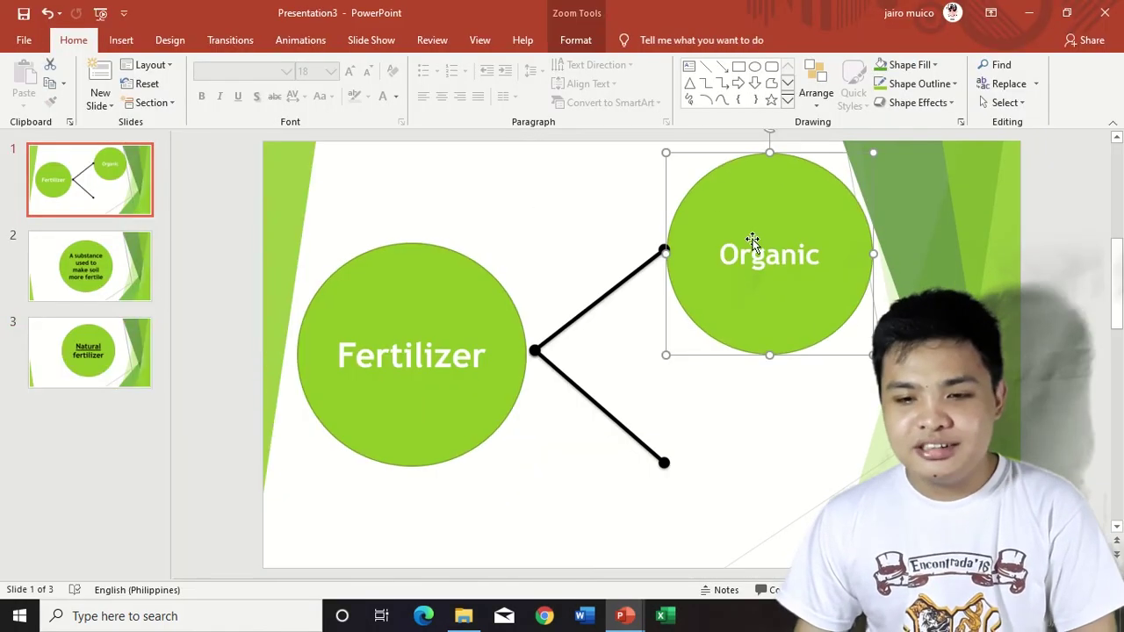
{"action": "left_click", "coordinate": [576, 41]}
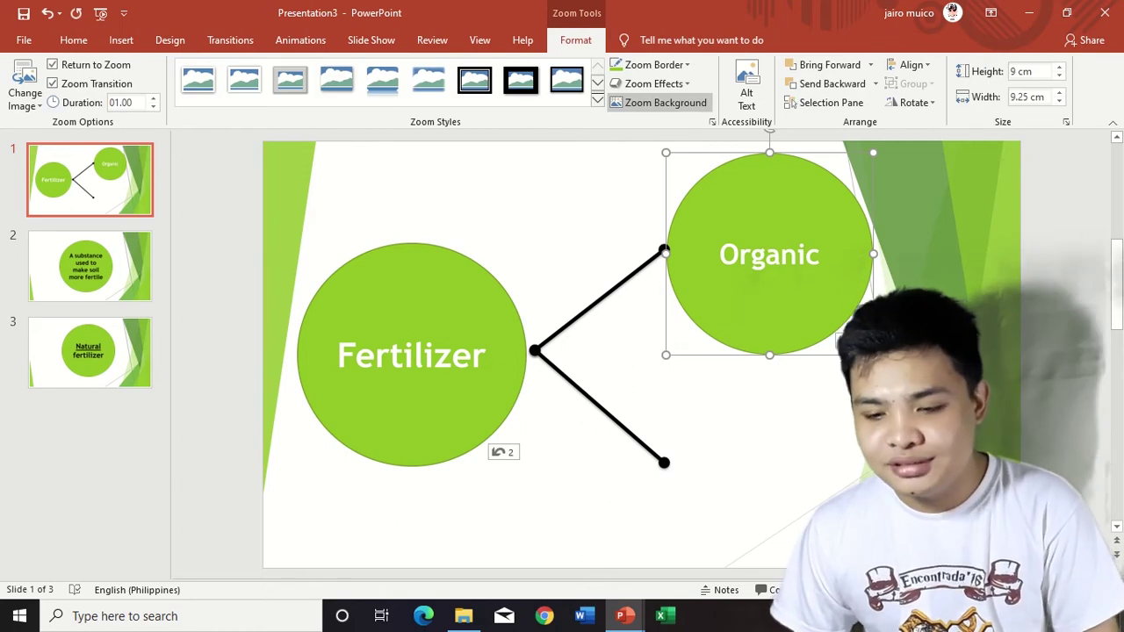
{"action": "key", "text": "F5"}
{"action": "left_click", "coordinate": [775, 201]}
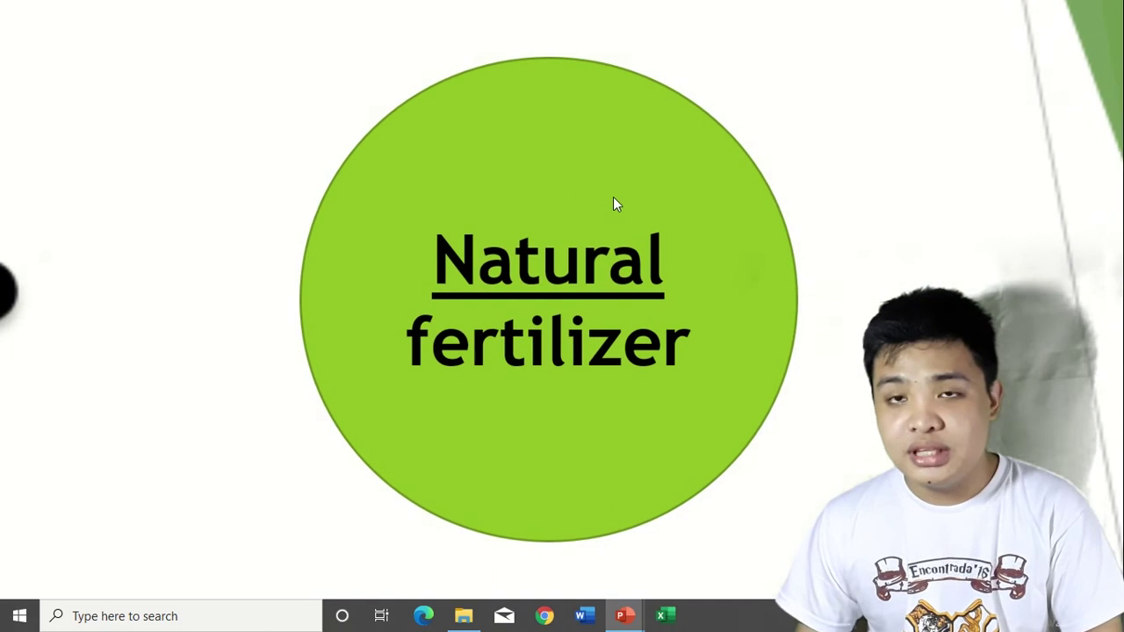
{"action": "left_click", "coordinate": [613, 197]}
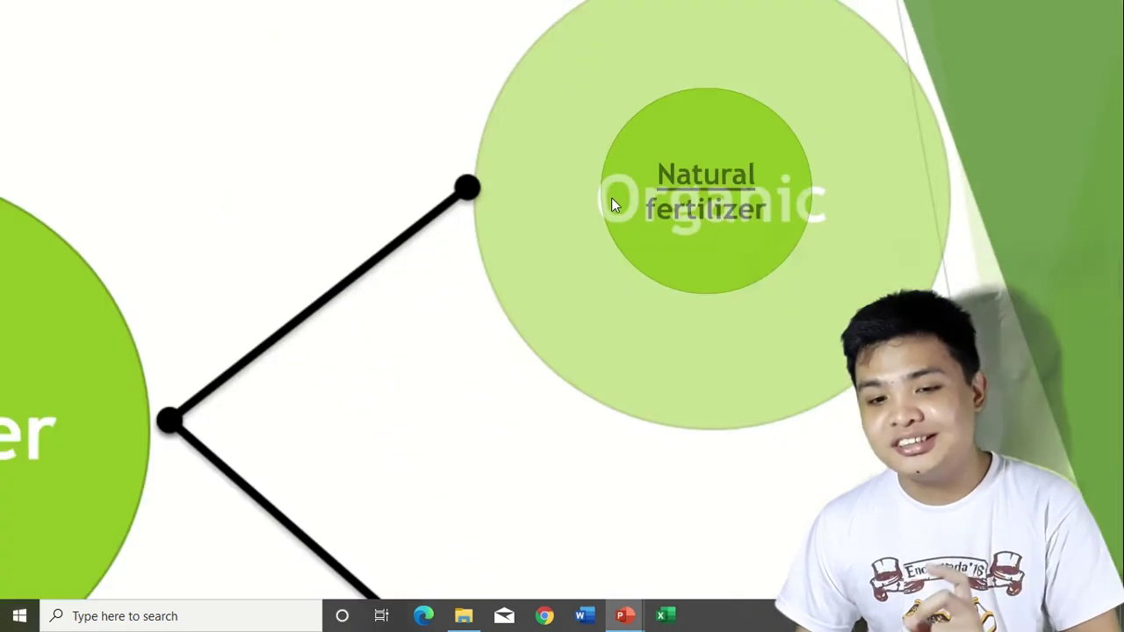
{"action": "right_click", "coordinate": [605, 211]}
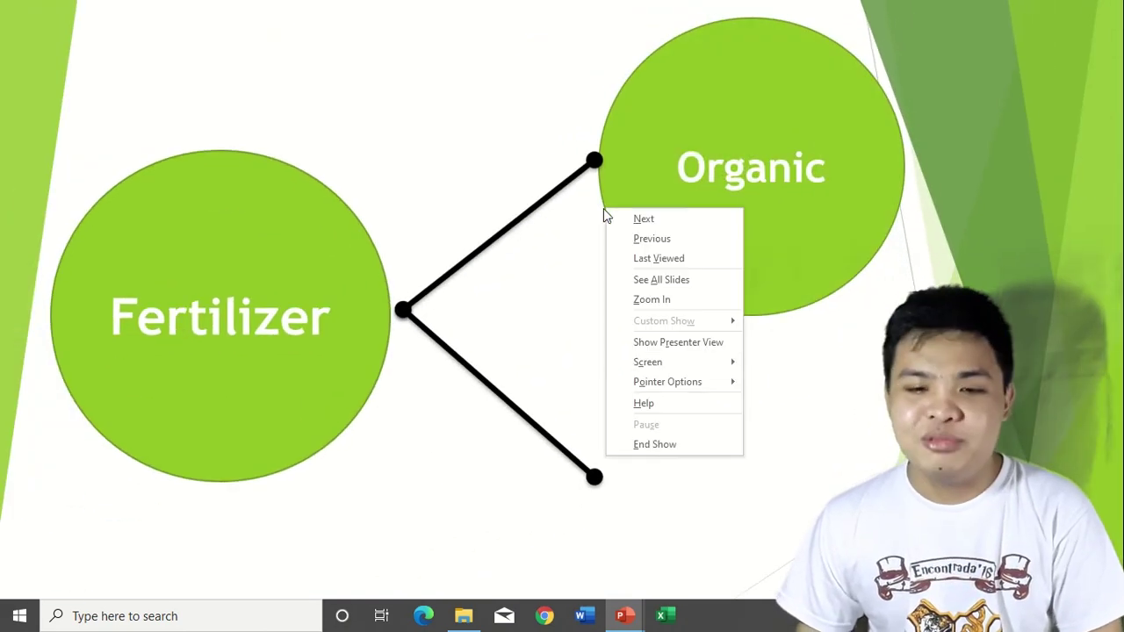
{"action": "left_click", "coordinate": [645, 444]}
{"action": "left_click", "coordinate": [88, 351]}
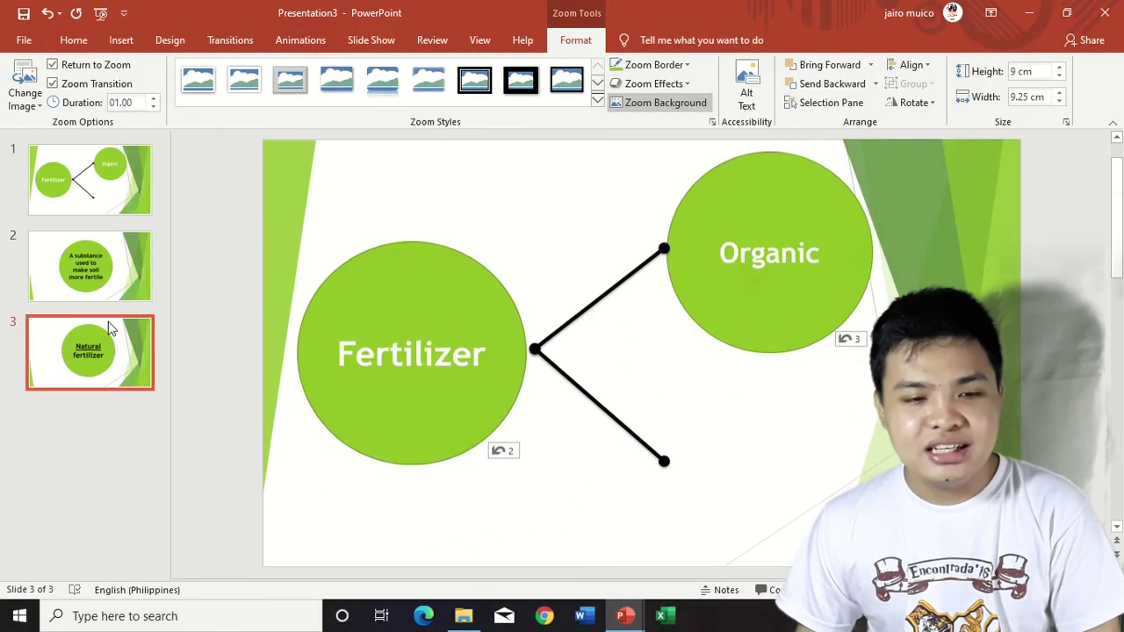
{"action": "left_click", "coordinate": [100, 99]}
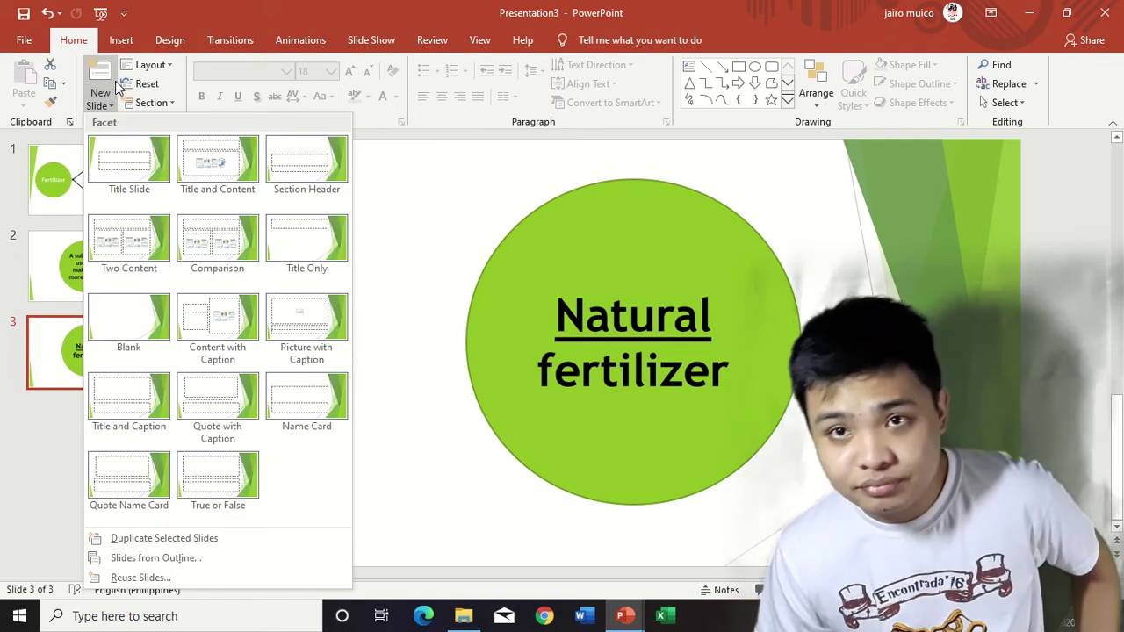
Add blank slide 4 holding Man made.png, centred and enlarged to about 14.3 by 14.7 cm.
{"action": "left_click", "coordinate": [141, 320]}
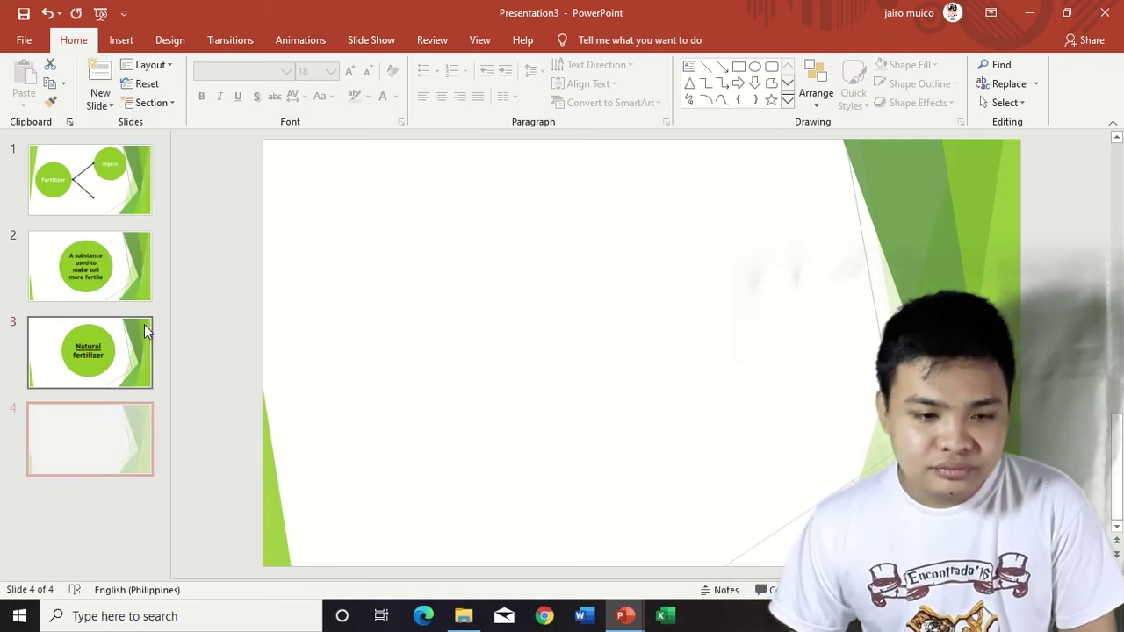
{"action": "mouse_move", "coordinate": [466, 616]}
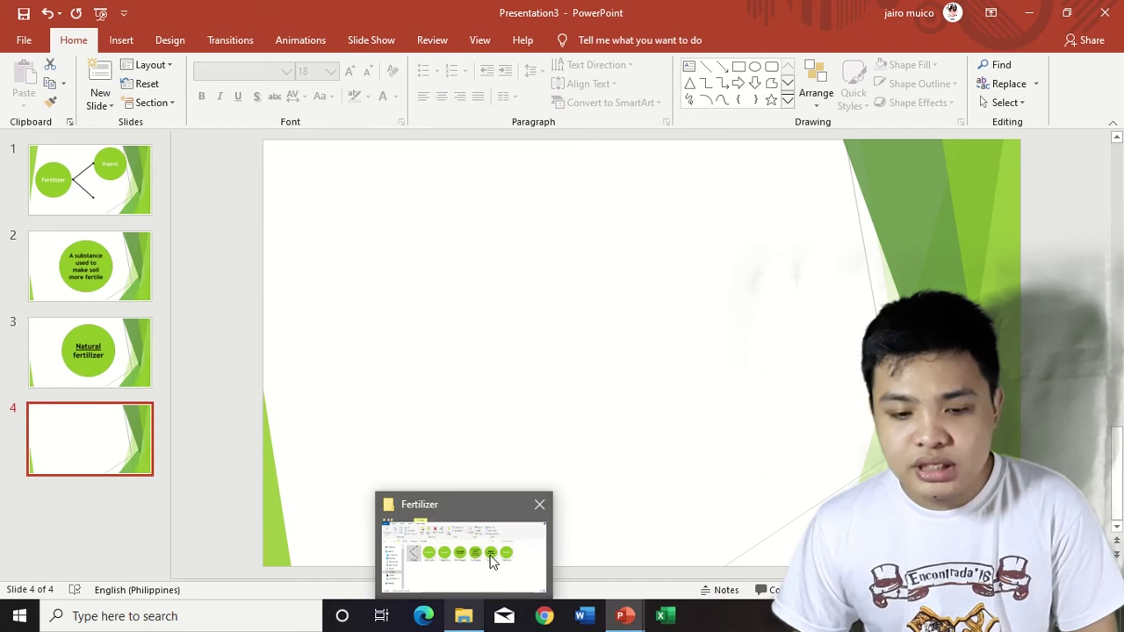
{"action": "left_click", "coordinate": [491, 562]}
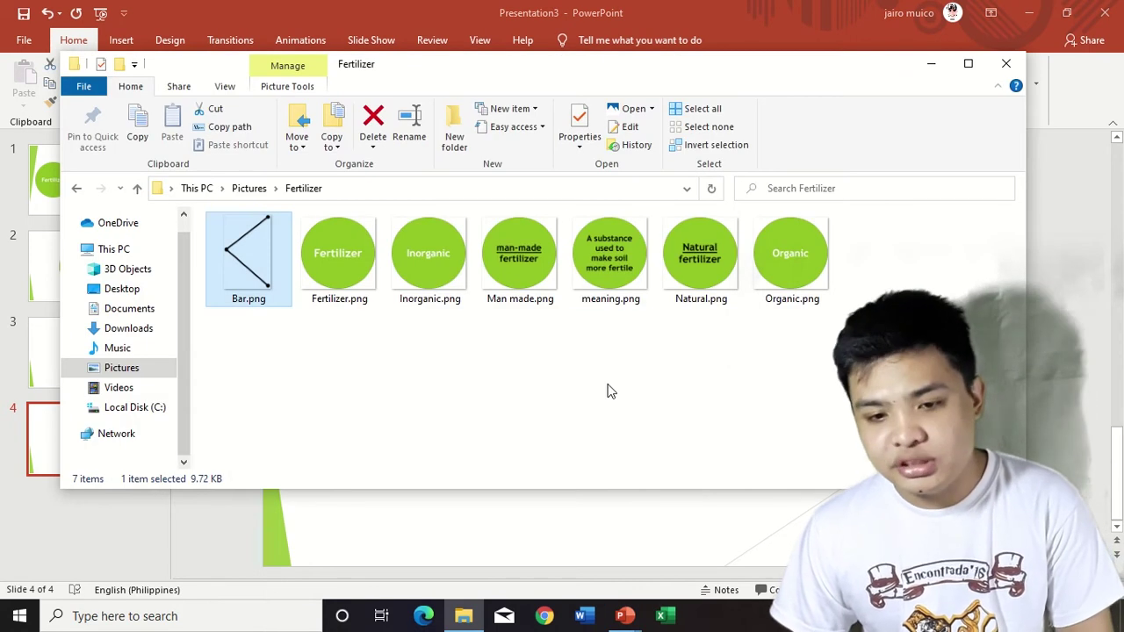
{"action": "left_click", "coordinate": [520, 251]}
{"action": "left_click_drag", "start_coordinate": [519, 251], "coordinate": [586, 515]}
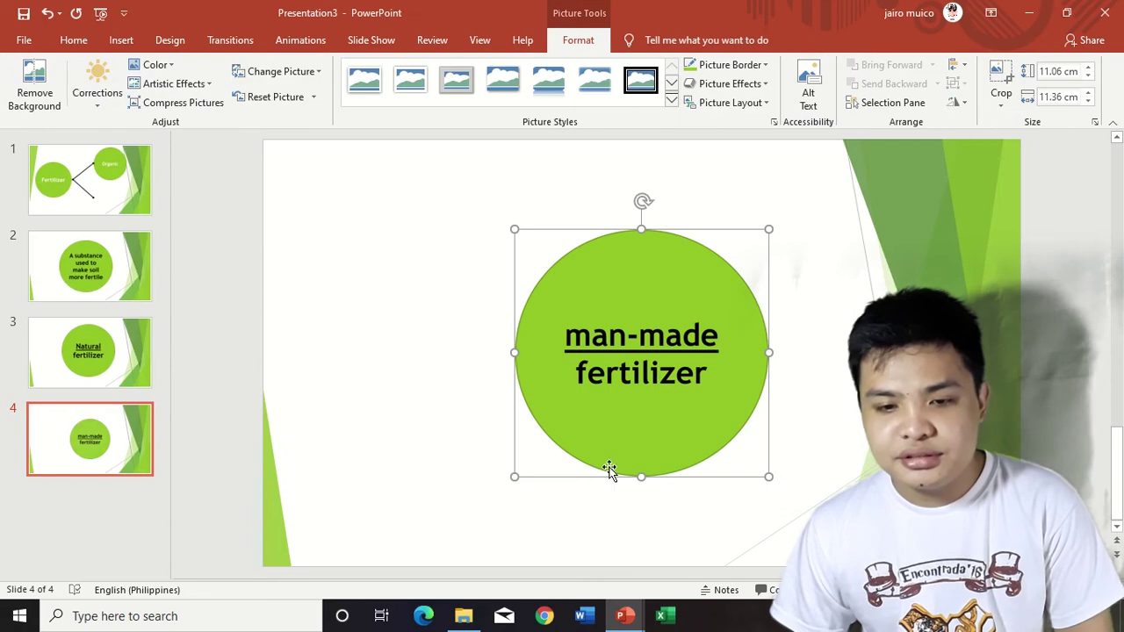
{"action": "left_click_drag", "start_coordinate": [767, 229], "coordinate": [845, 185]}
{"action": "left_click_drag", "start_coordinate": [676, 263], "coordinate": [645, 306]}
{"action": "key", "text": "Escape"}
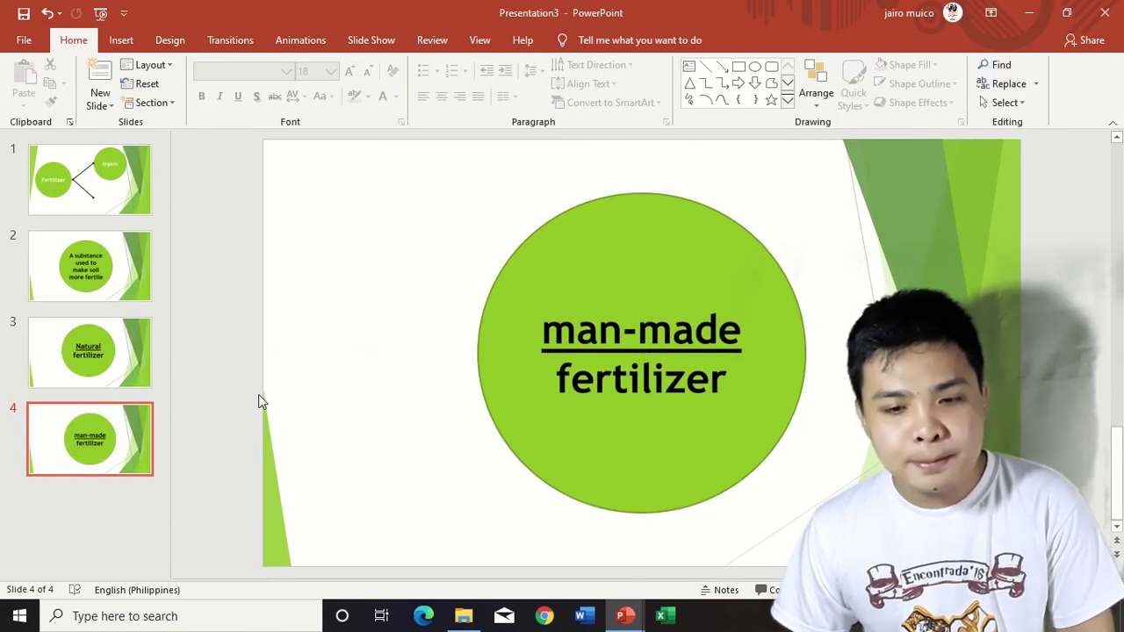
{"action": "left_click", "coordinate": [95, 408]}
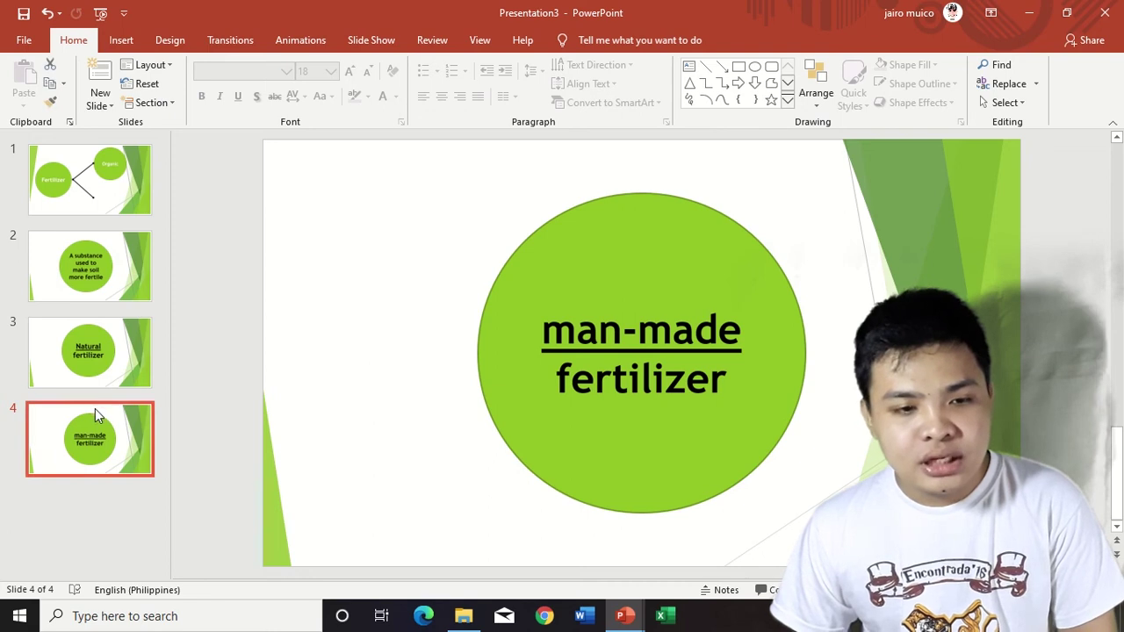
{"action": "left_click", "coordinate": [112, 173]}
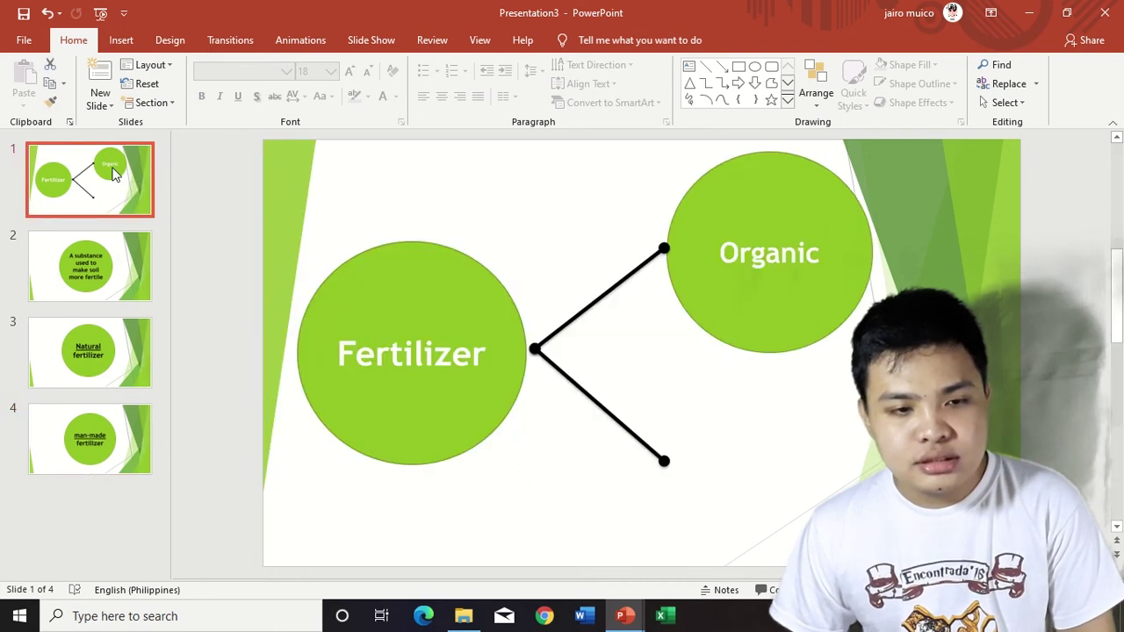
Insert a Slide Zoom to slide 4 on the title slide at the lower branch end.
{"action": "left_click", "coordinate": [121, 39]}
{"action": "left_click", "coordinate": [567, 99]}
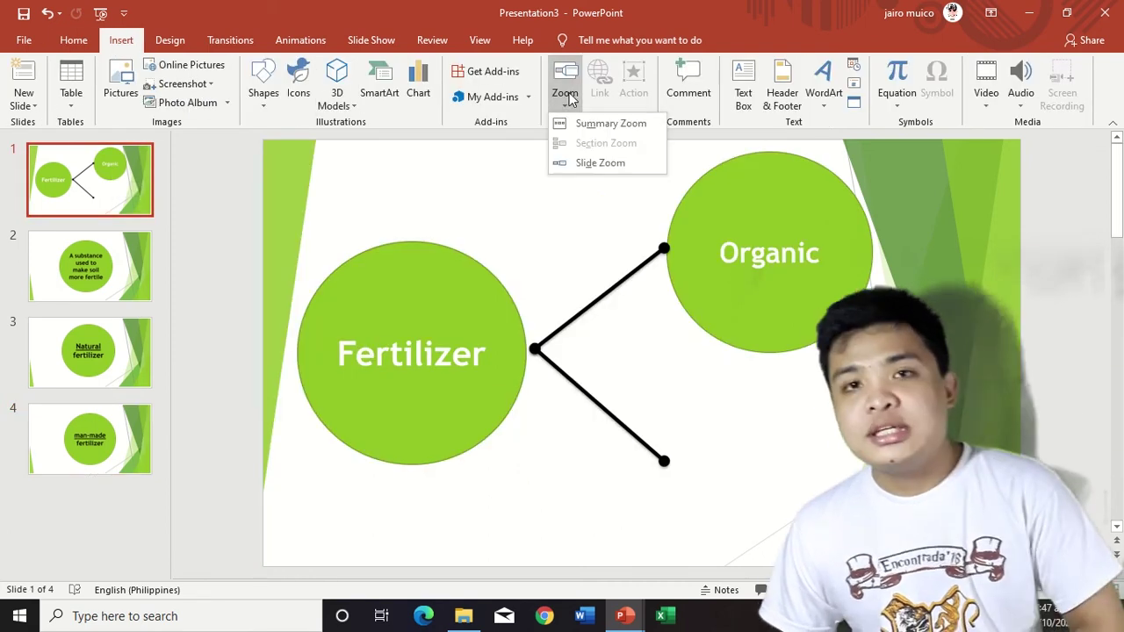
{"action": "left_click", "coordinate": [592, 165]}
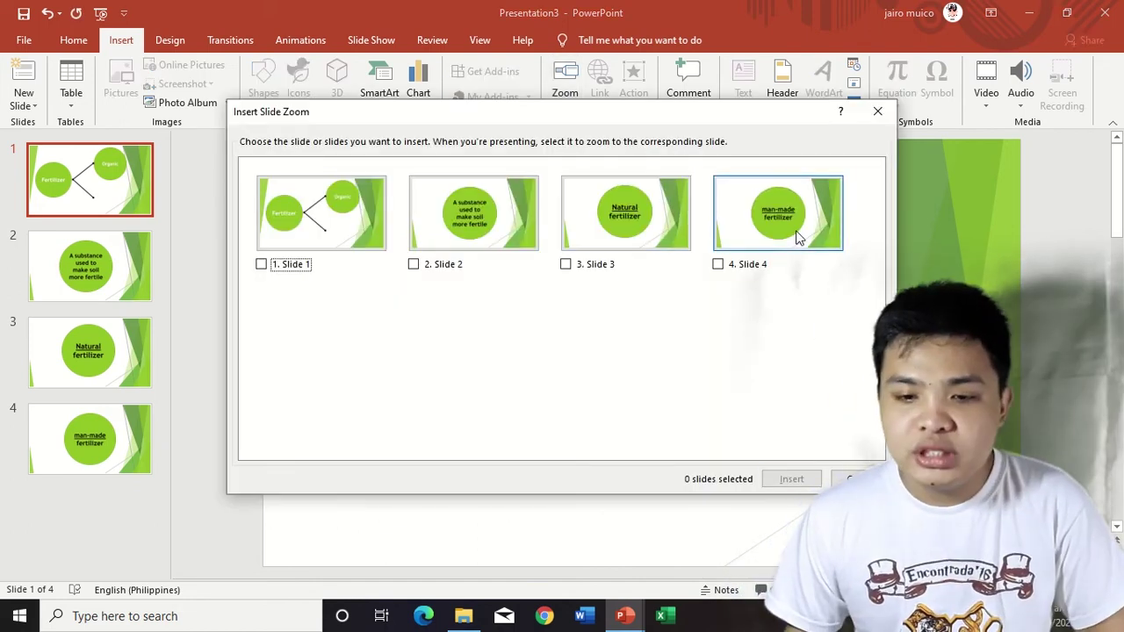
{"action": "left_click", "coordinate": [797, 238]}
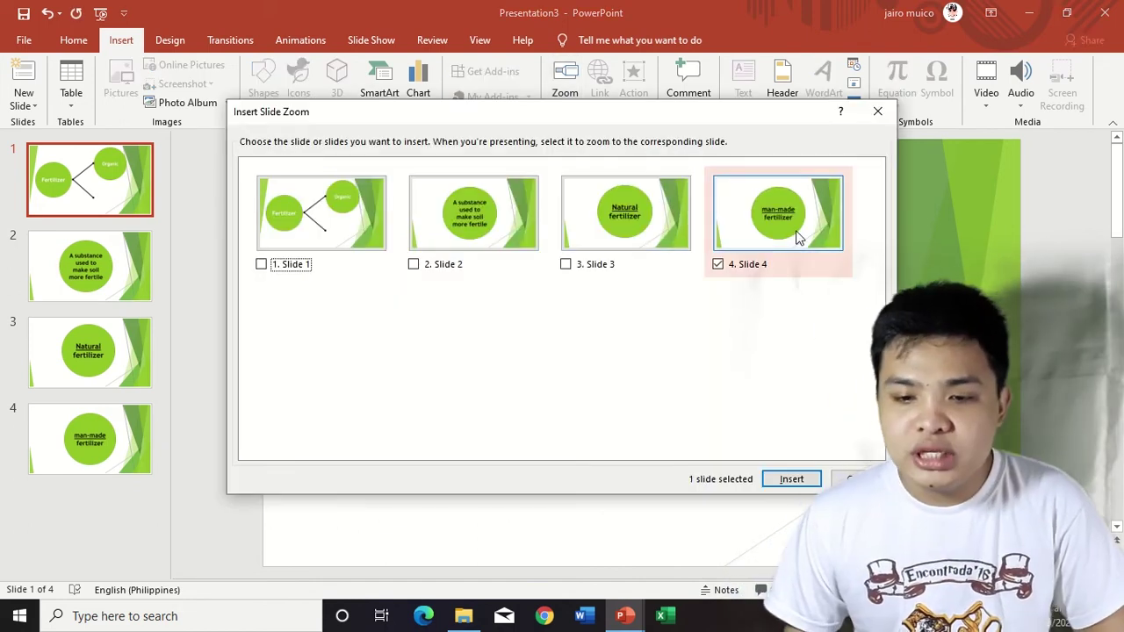
{"action": "left_click", "coordinate": [778, 485]}
{"action": "left_click_drag", "start_coordinate": [702, 371], "coordinate": [828, 444]}
{"action": "left_click", "coordinate": [592, 44]}
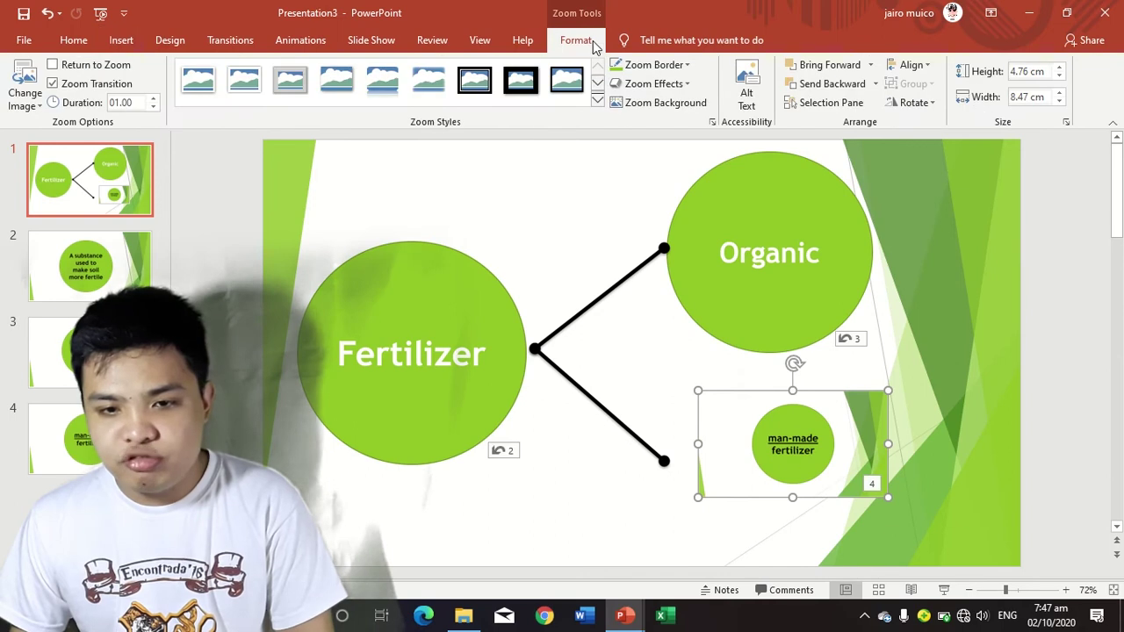
Swap the slide 4 zoom's image for Inorganic.png at 9 cm tall, below Organic.
{"action": "left_click", "coordinate": [16, 75]}
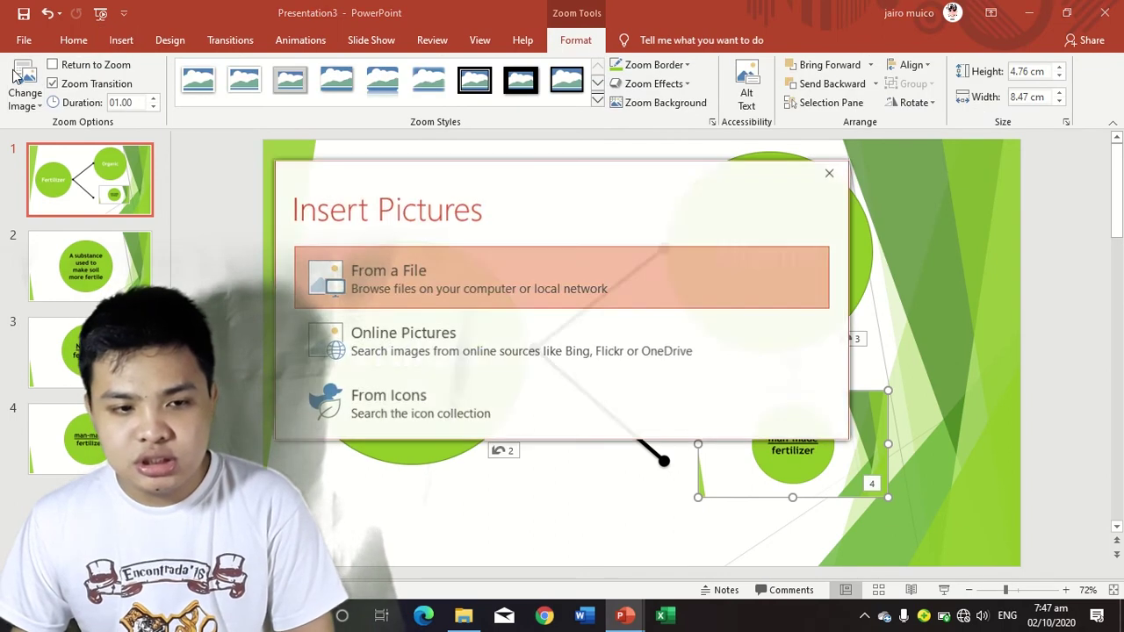
{"action": "left_click", "coordinate": [441, 285]}
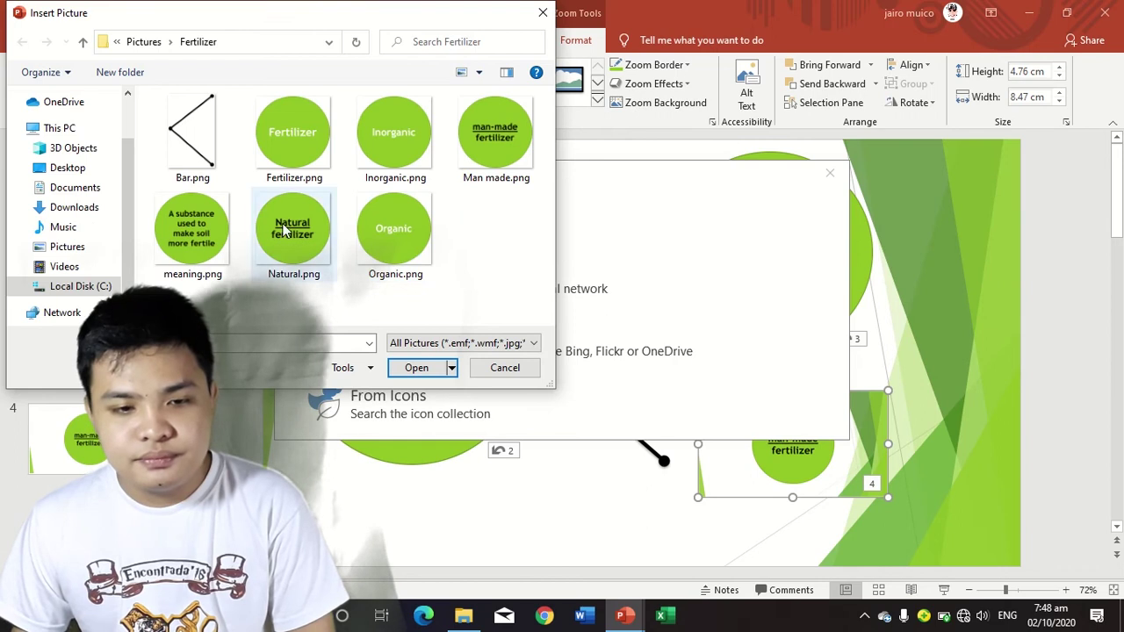
{"action": "left_click", "coordinate": [400, 147]}
{"action": "double_click", "coordinate": [399, 147]}
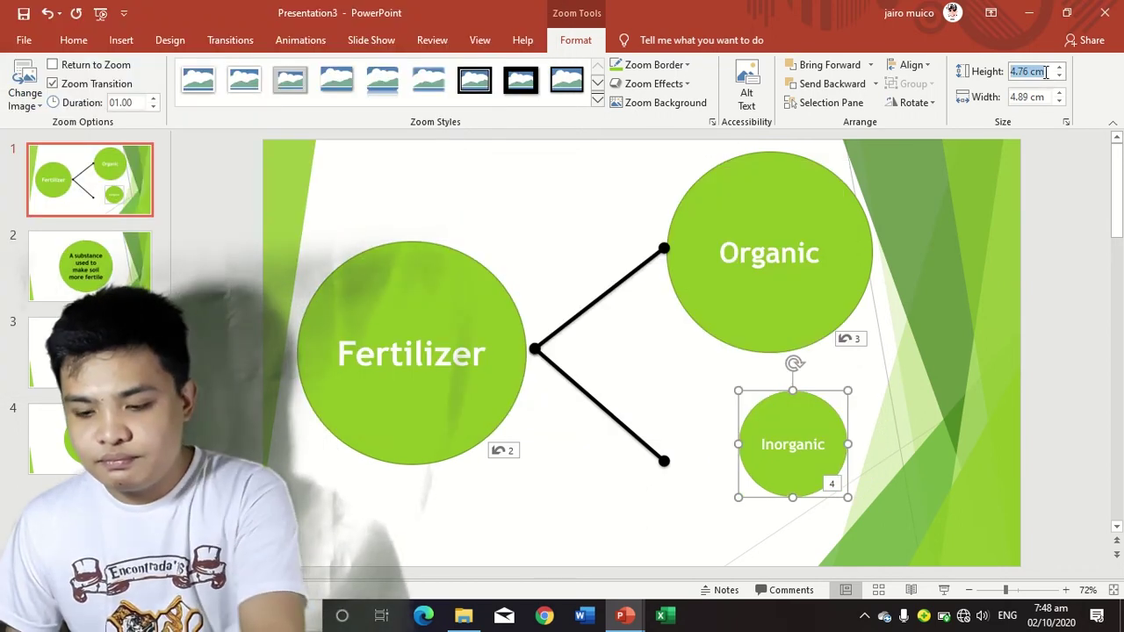
{"action": "key", "text": "Return"}
{"action": "left_click_drag", "start_coordinate": [861, 474], "coordinate": [791, 439]}
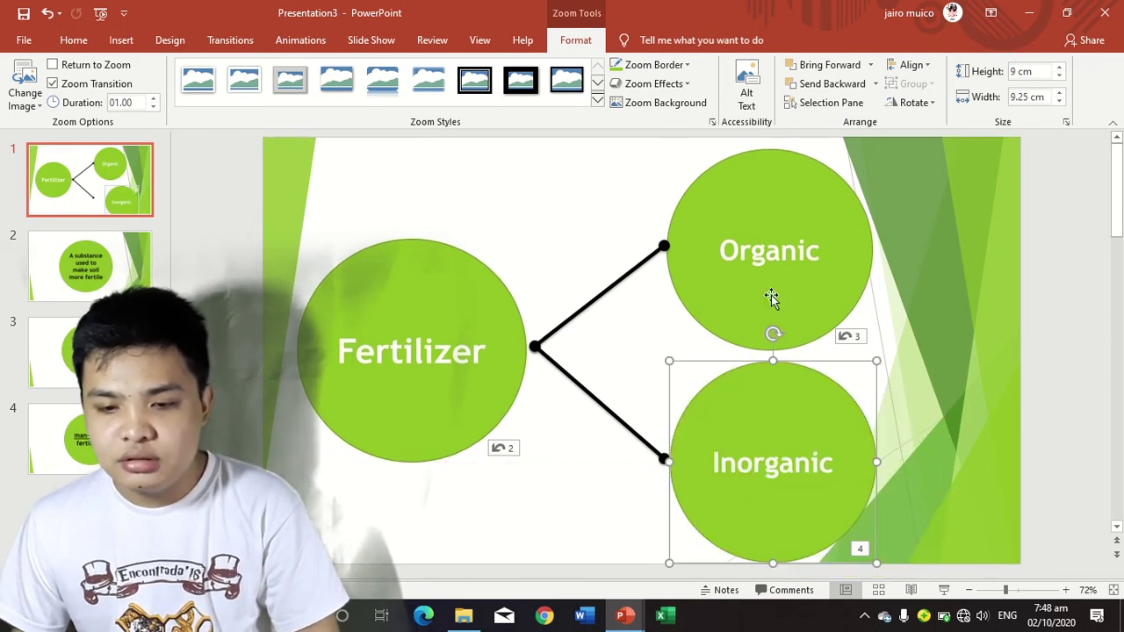
Nudge the Organic circle so it lines up with the Inorganic circle.
{"action": "left_click", "coordinate": [765, 249]}
{"action": "left_click_drag", "start_coordinate": [759, 249], "coordinate": [770, 241]}
{"action": "left_click", "coordinate": [854, 441]}
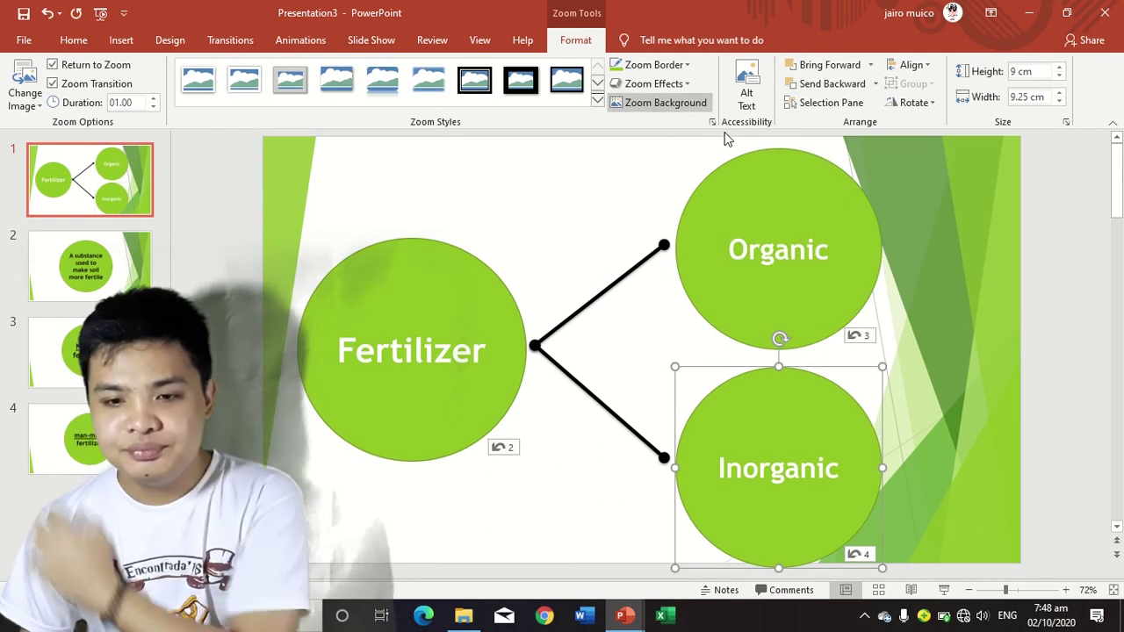
{"action": "left_click", "coordinate": [953, 309]}
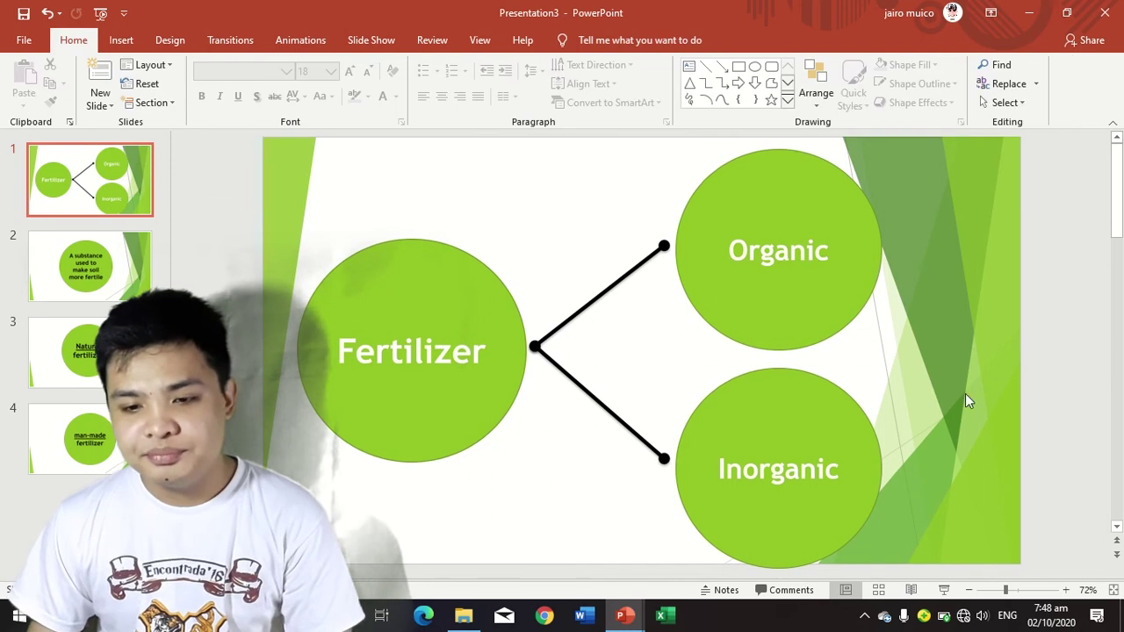
{"action": "left_click", "coordinate": [945, 589]}
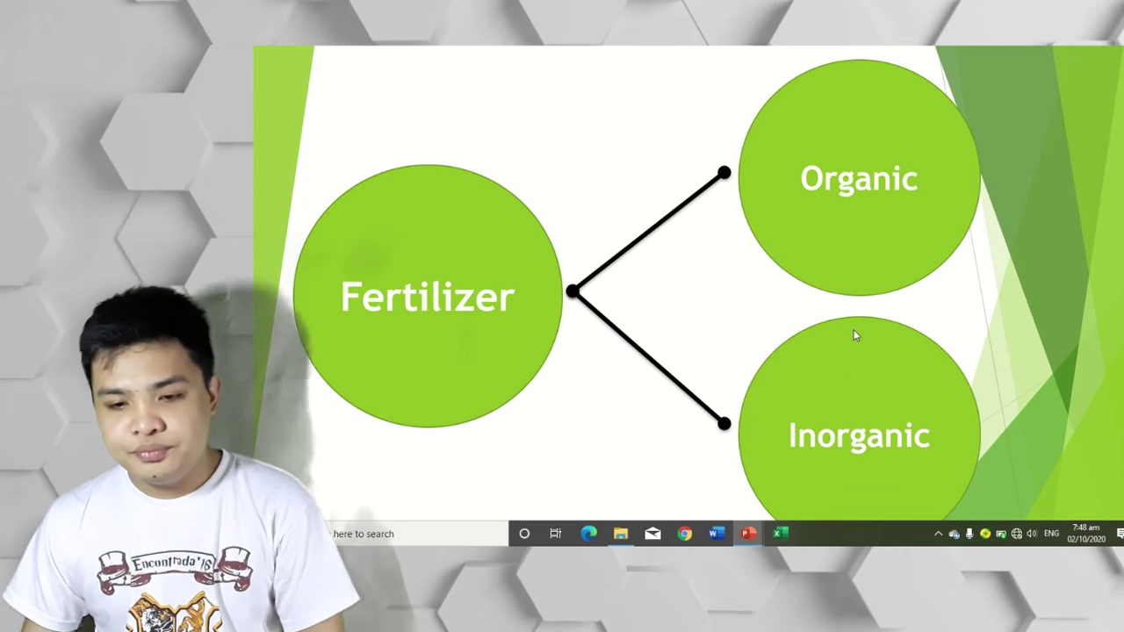
{"action": "right_click", "coordinate": [854, 331]}
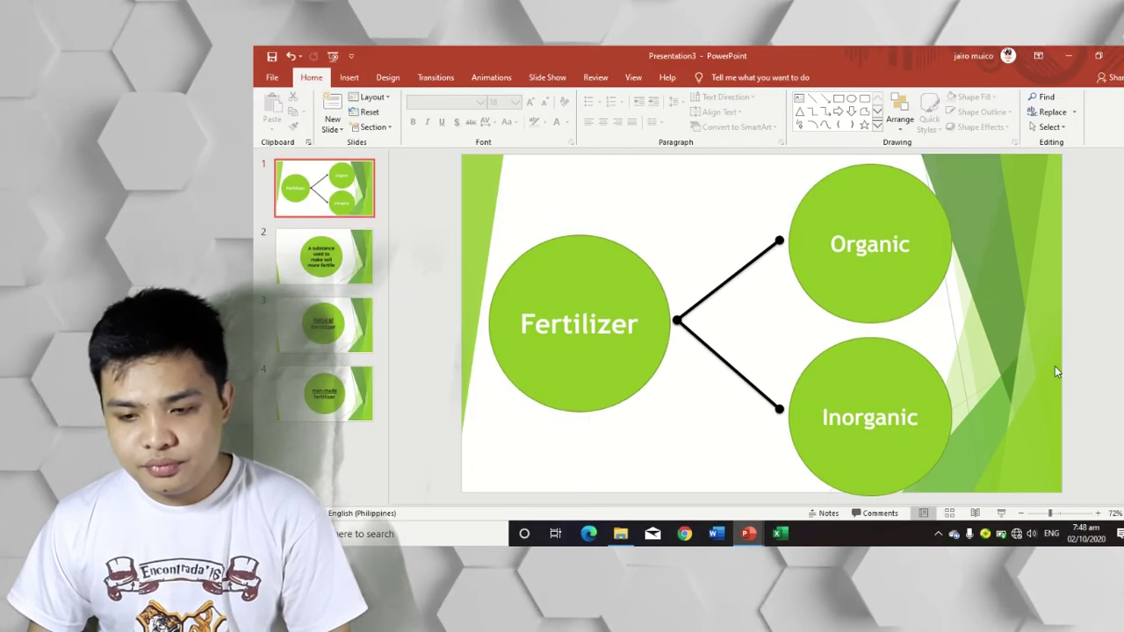
{"action": "left_click", "coordinate": [1001, 512]}
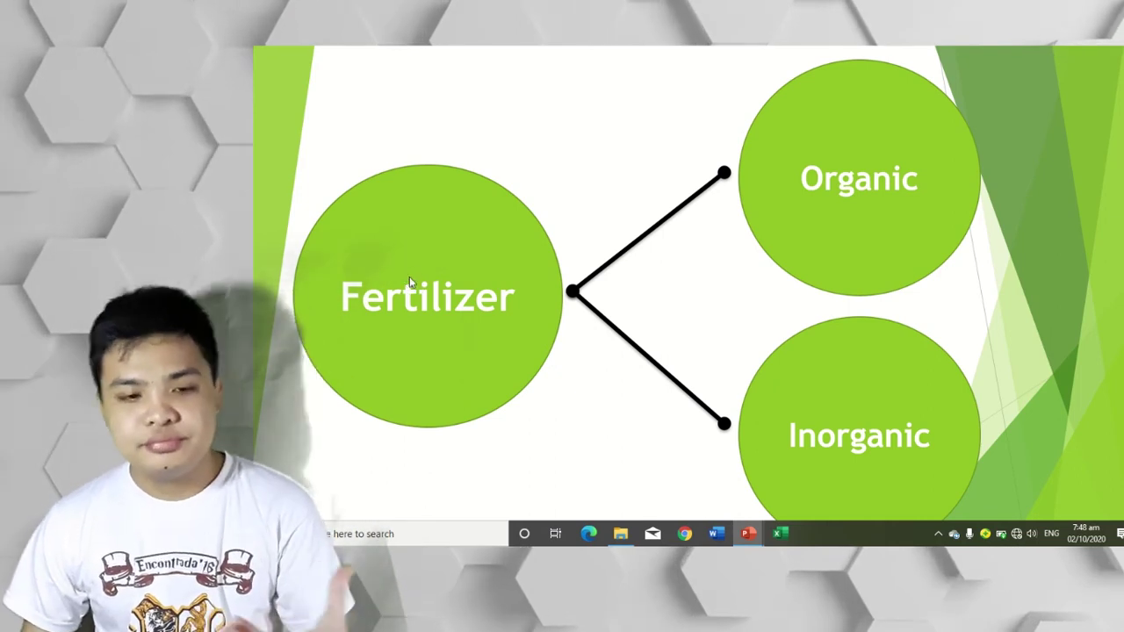
{"action": "left_click", "coordinate": [409, 283]}
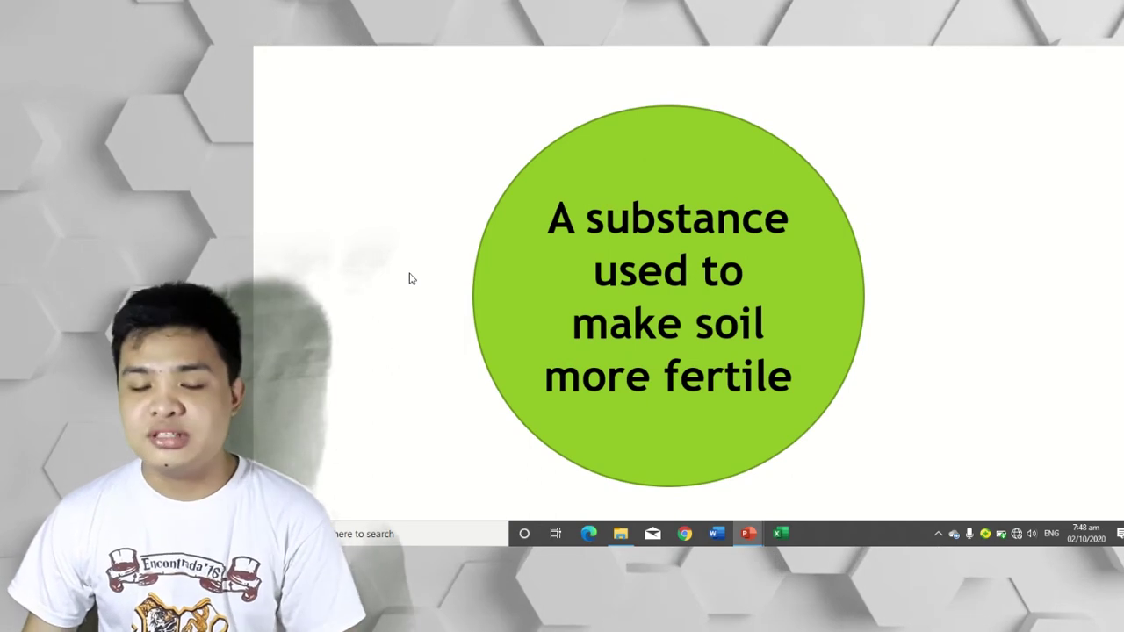
{"action": "left_click", "coordinate": [659, 251]}
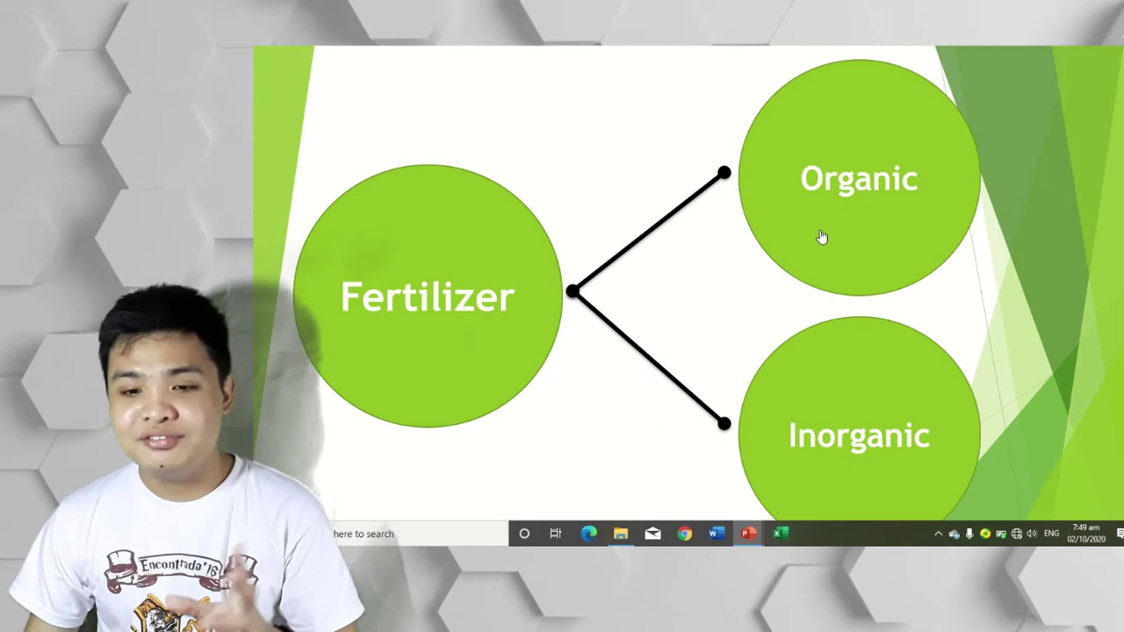
{"action": "left_click", "coordinate": [852, 163]}
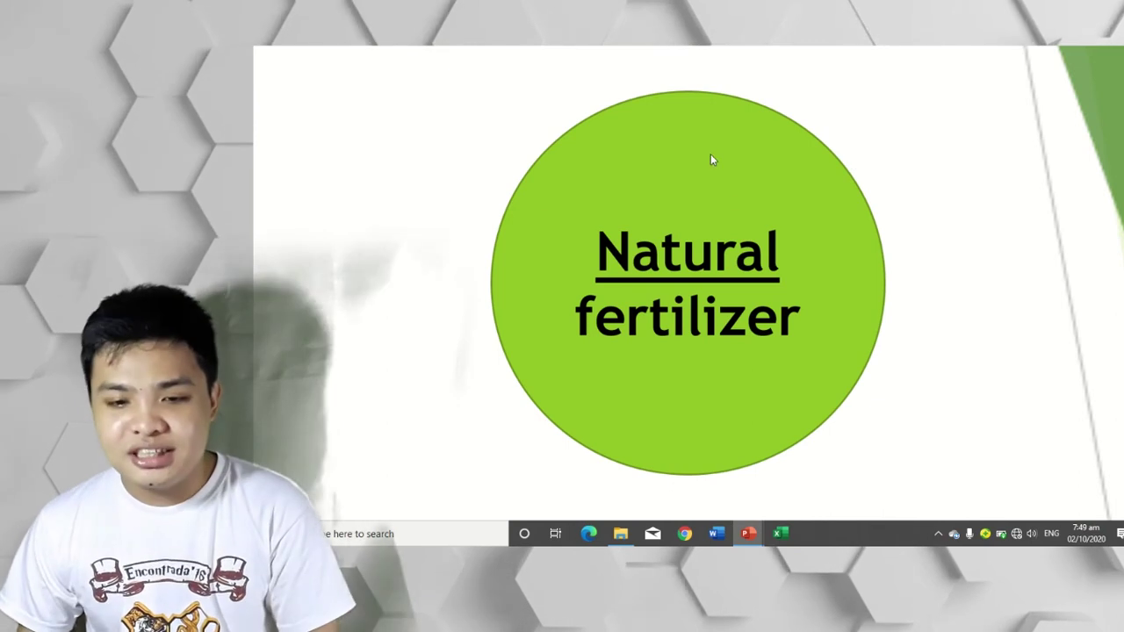
{"action": "left_click", "coordinate": [730, 196]}
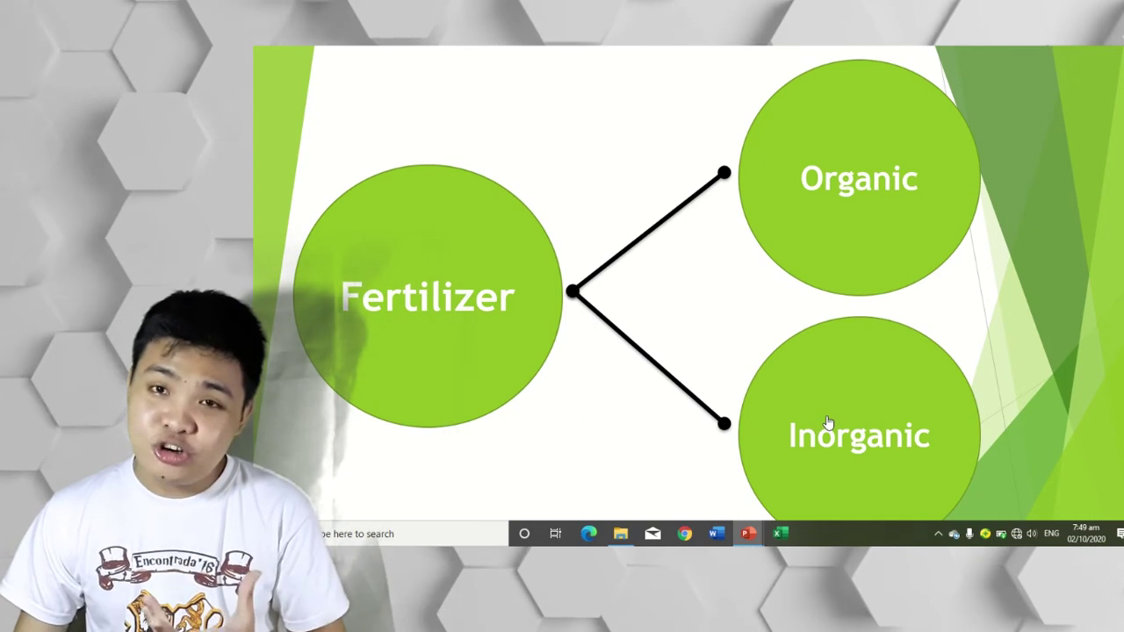
{"action": "left_click", "coordinate": [826, 415]}
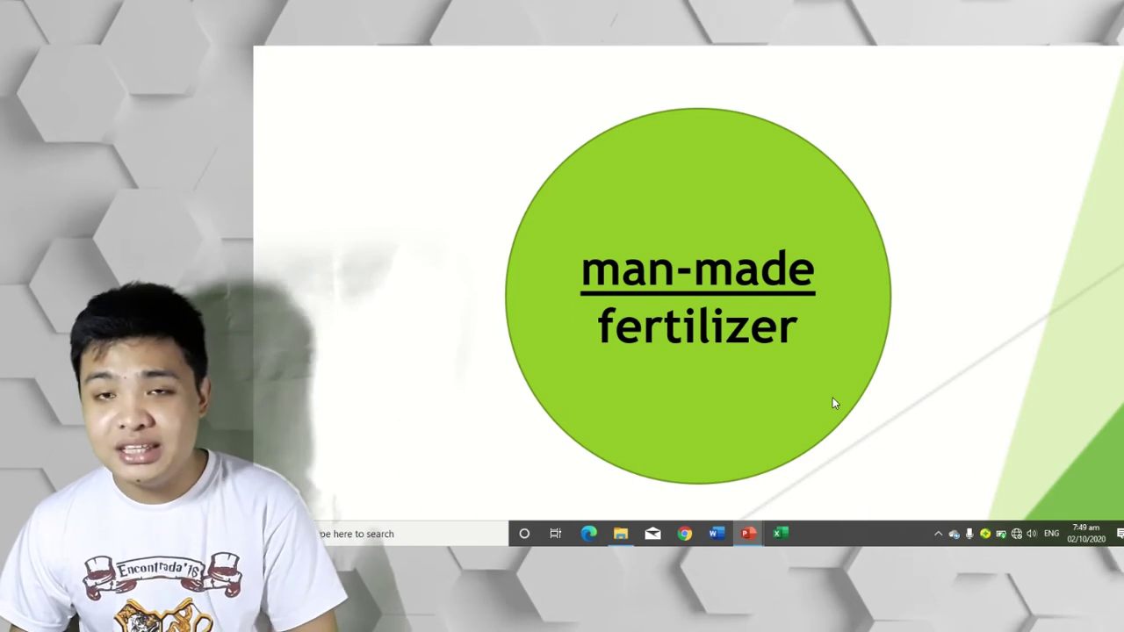
{"action": "left_click", "coordinate": [681, 256]}
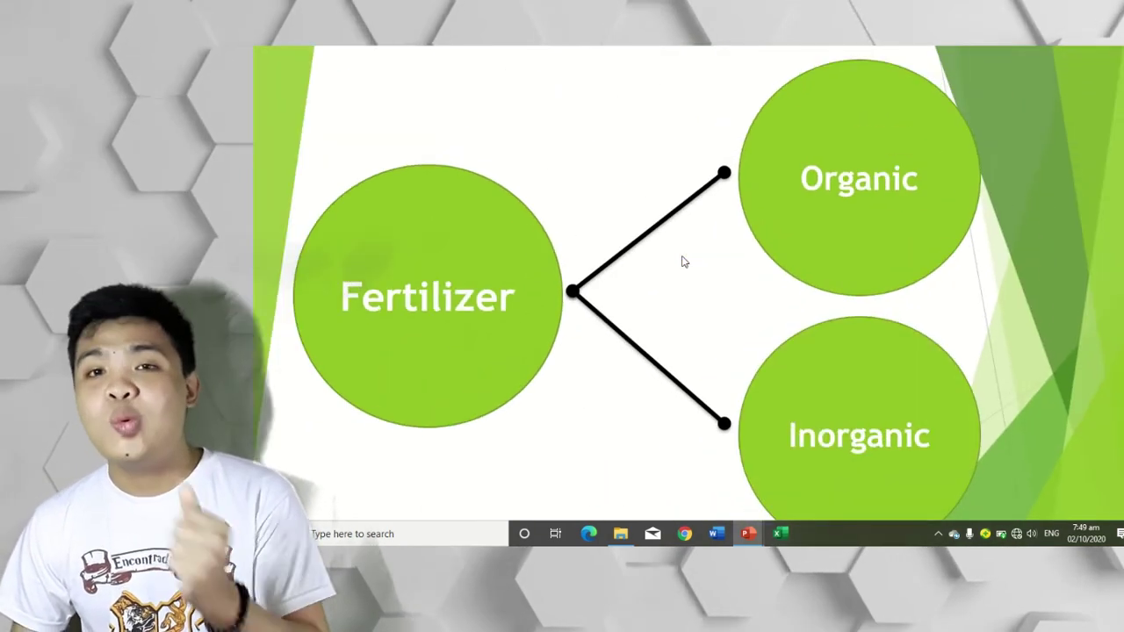
{"action": "left_click", "coordinate": [464, 258]}
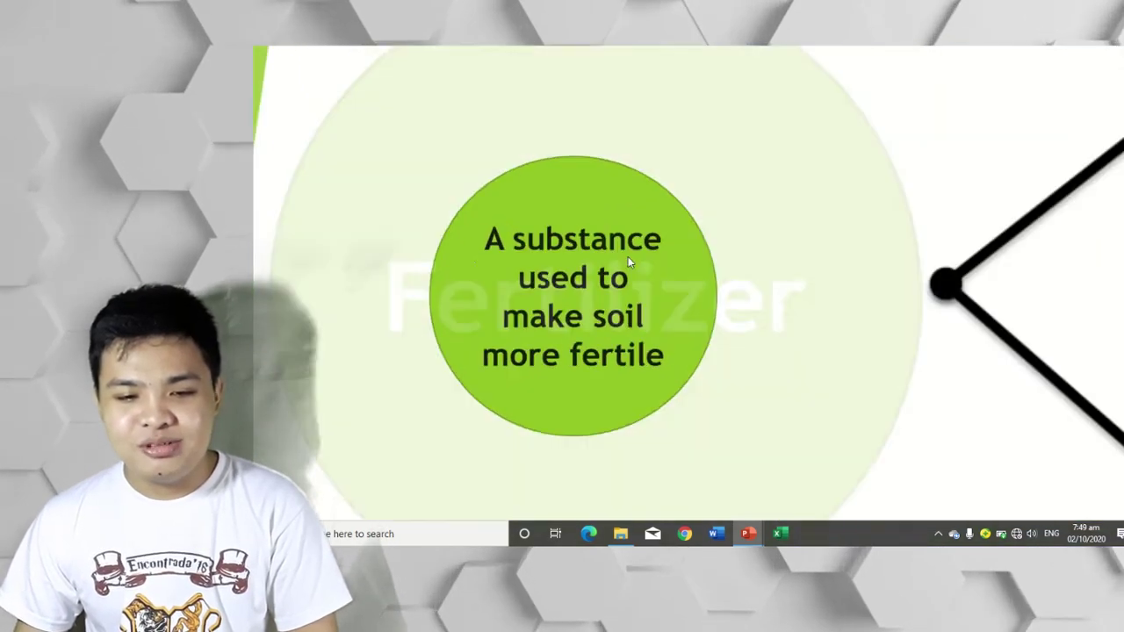
{"action": "left_click", "coordinate": [634, 254]}
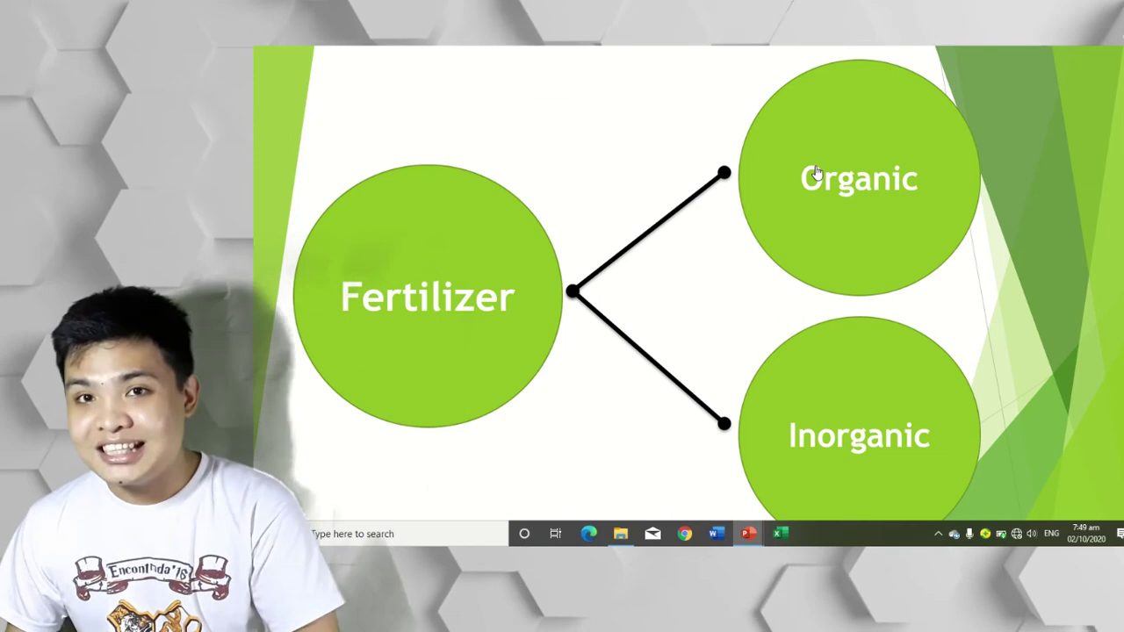
{"action": "left_click", "coordinate": [816, 173]}
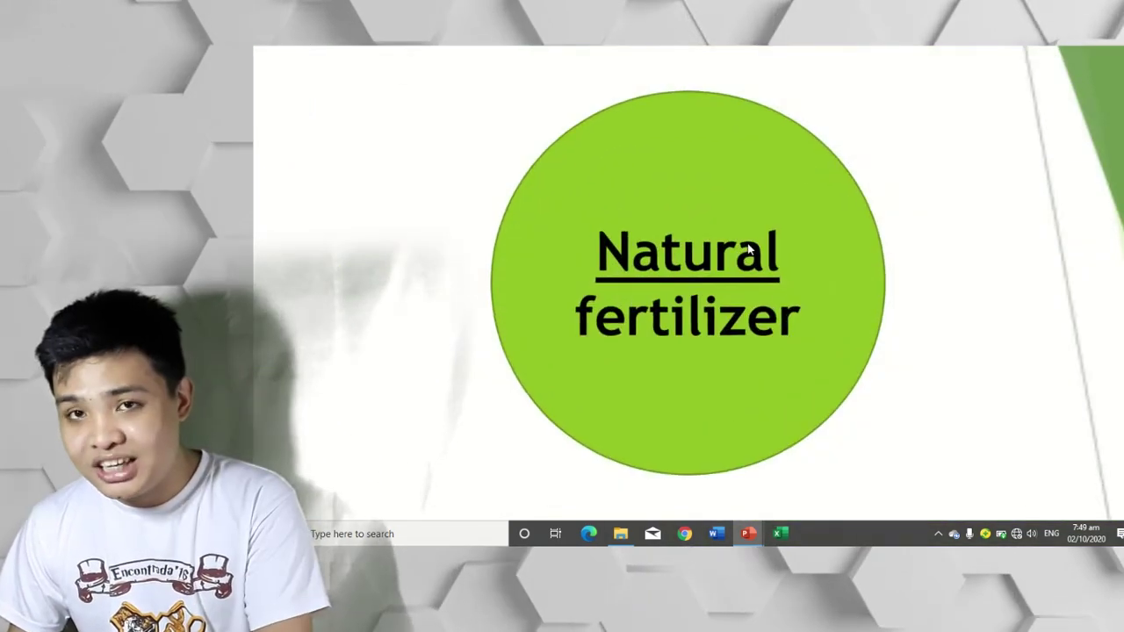
{"action": "left_click", "coordinate": [748, 248]}
{"action": "right_click", "coordinate": [748, 247]}
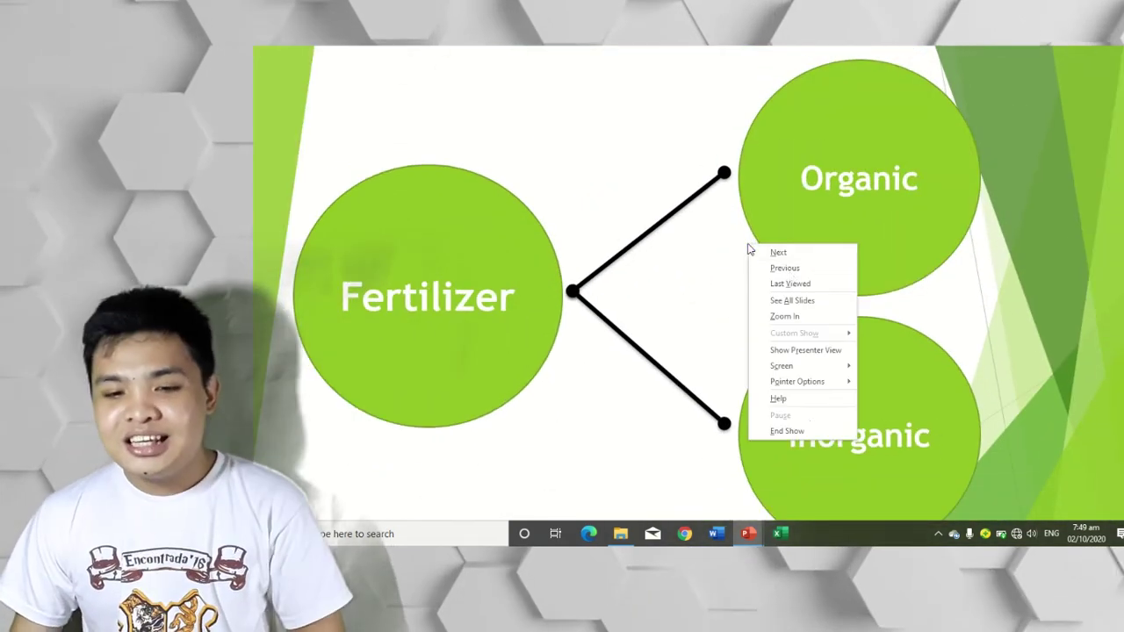
{"action": "left_click", "coordinate": [795, 430]}
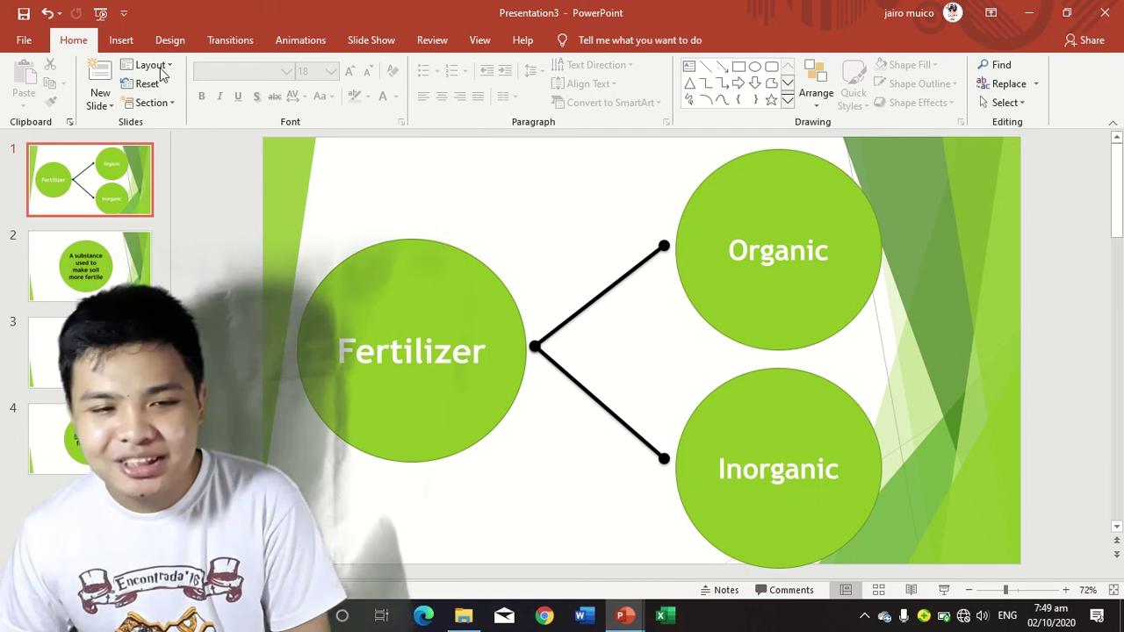
Browse the Insert tab's Zoom options without inserting, leaving the Organic and Inorganic zooms unchanged.
{"action": "left_click", "coordinate": [121, 40]}
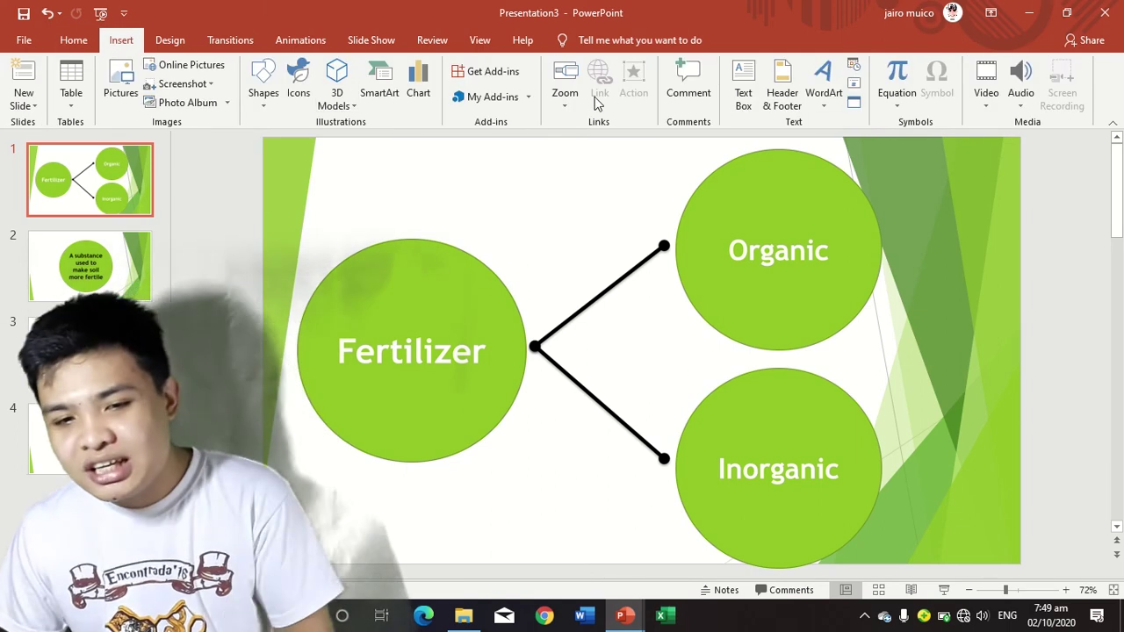
{"action": "left_click", "coordinate": [564, 92]}
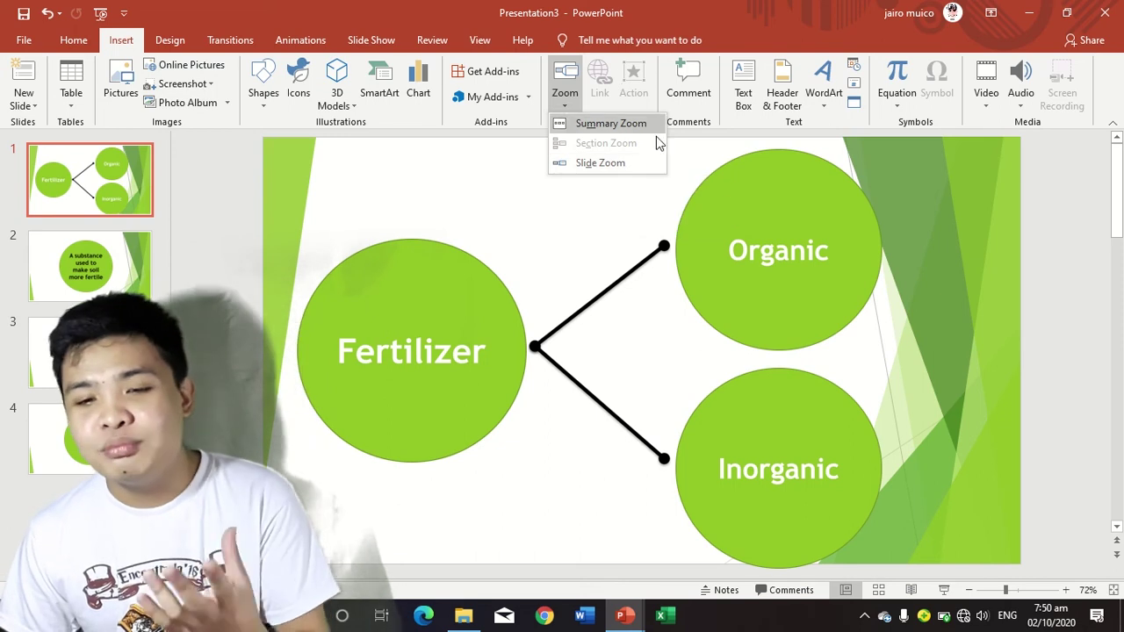
{"action": "left_click", "coordinate": [746, 192]}
{"action": "left_click", "coordinate": [745, 193]}
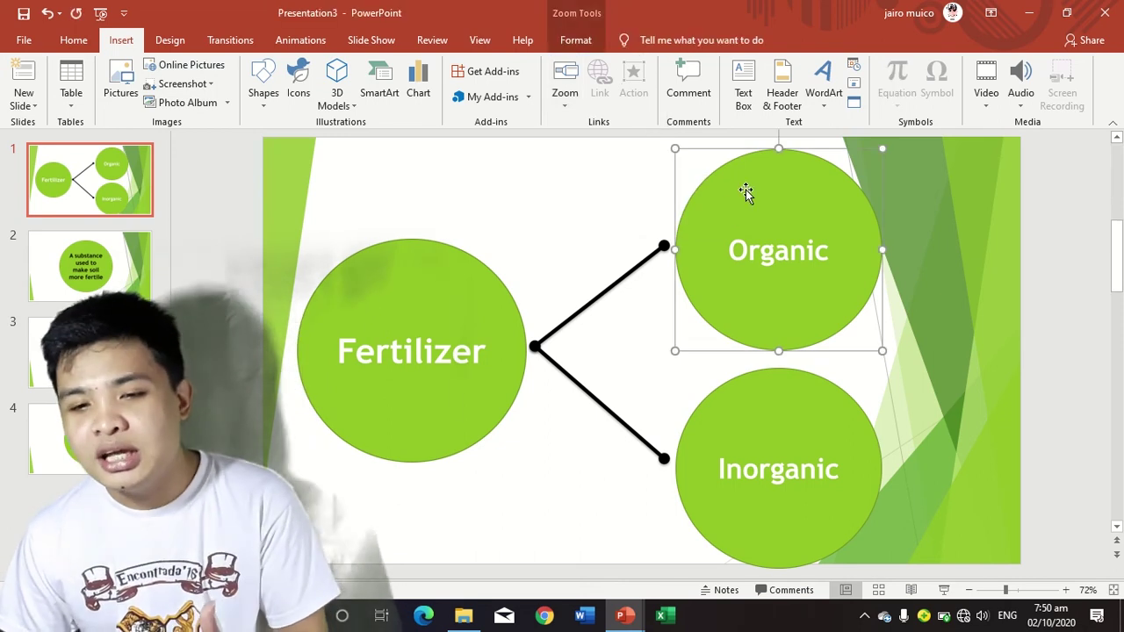
{"action": "left_click", "coordinate": [931, 216]}
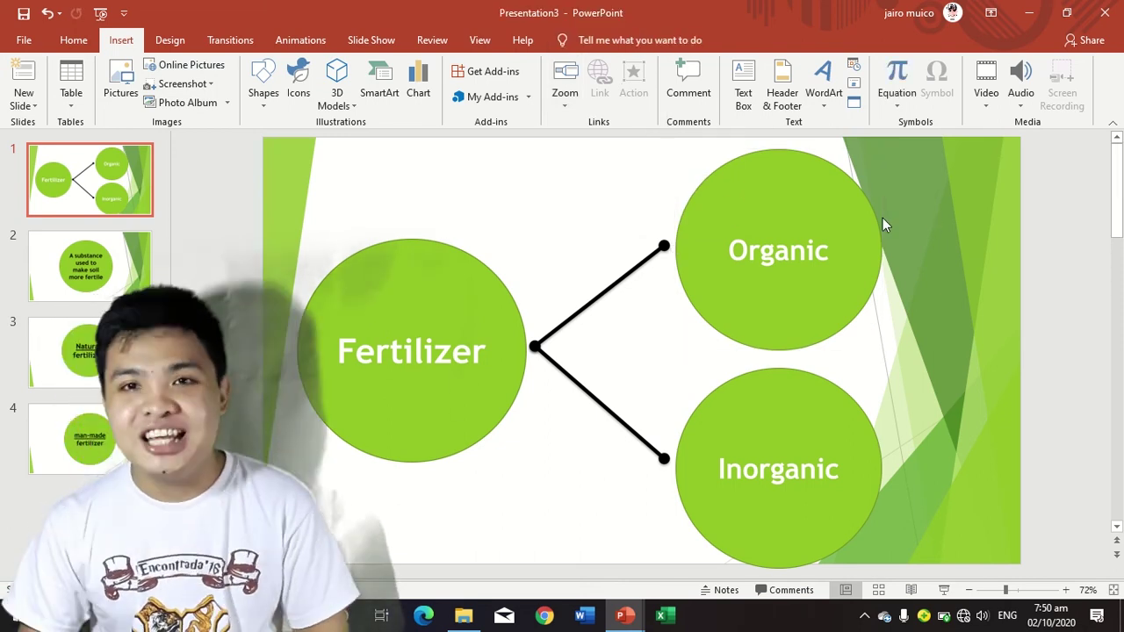
{"action": "left_click", "coordinate": [805, 214]}
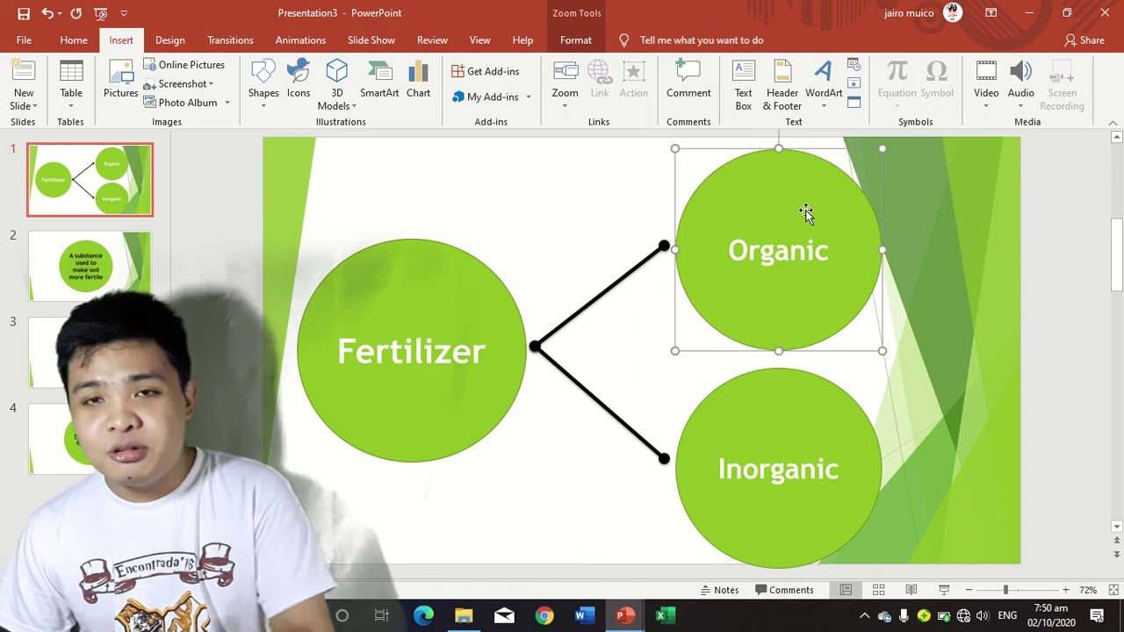
{"action": "left_click", "coordinate": [977, 205]}
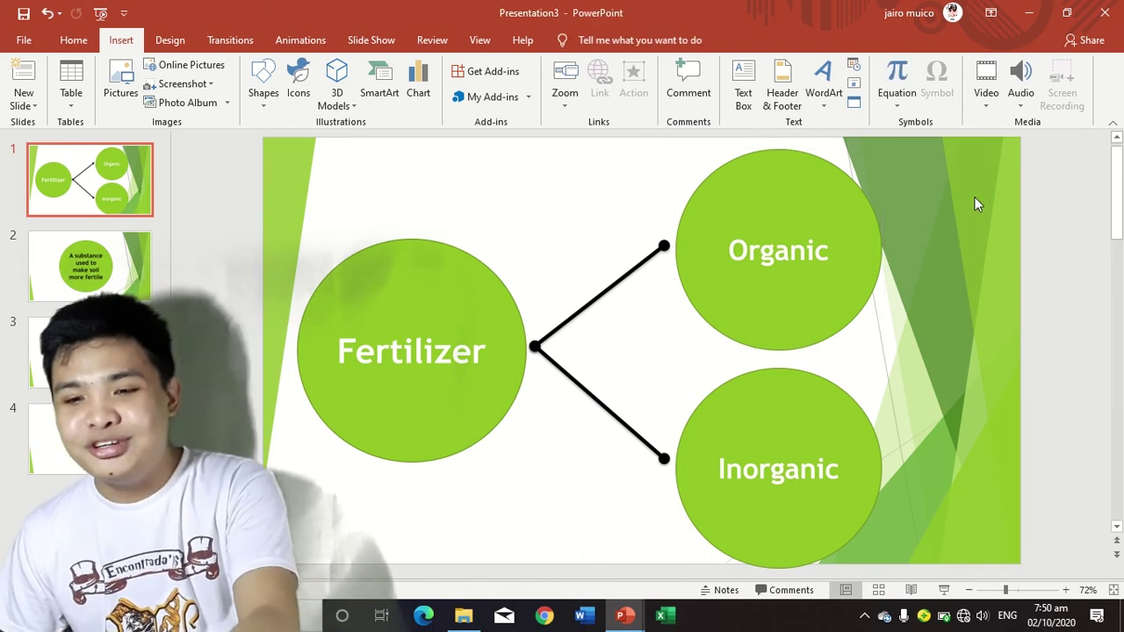